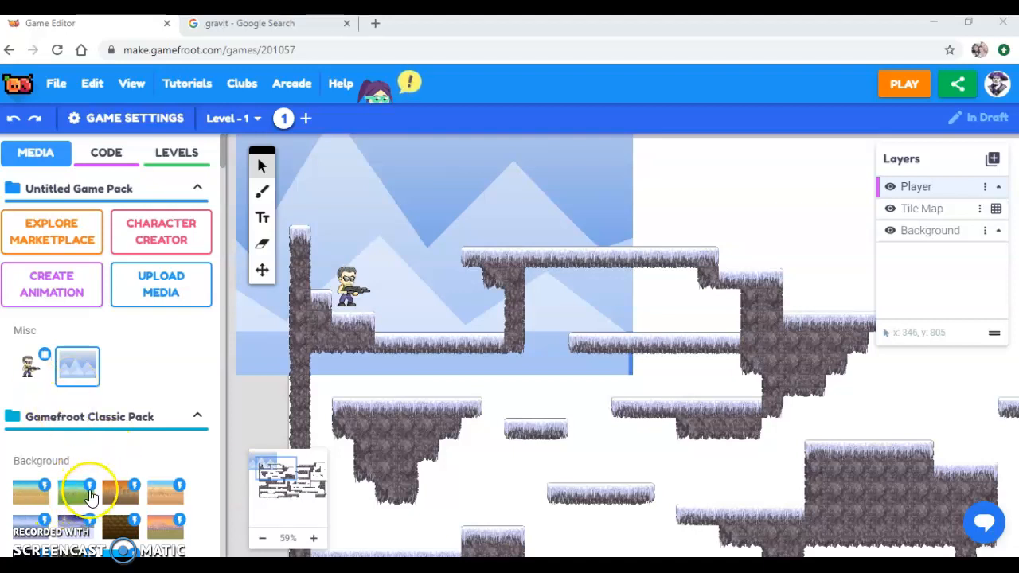
Switch to the Google results for Gravit, open the Gravit Designer website and get started with the web app
{"action": "scroll", "coordinate": [161, 462], "scroll_direction": "down", "scroll_amount": 1}
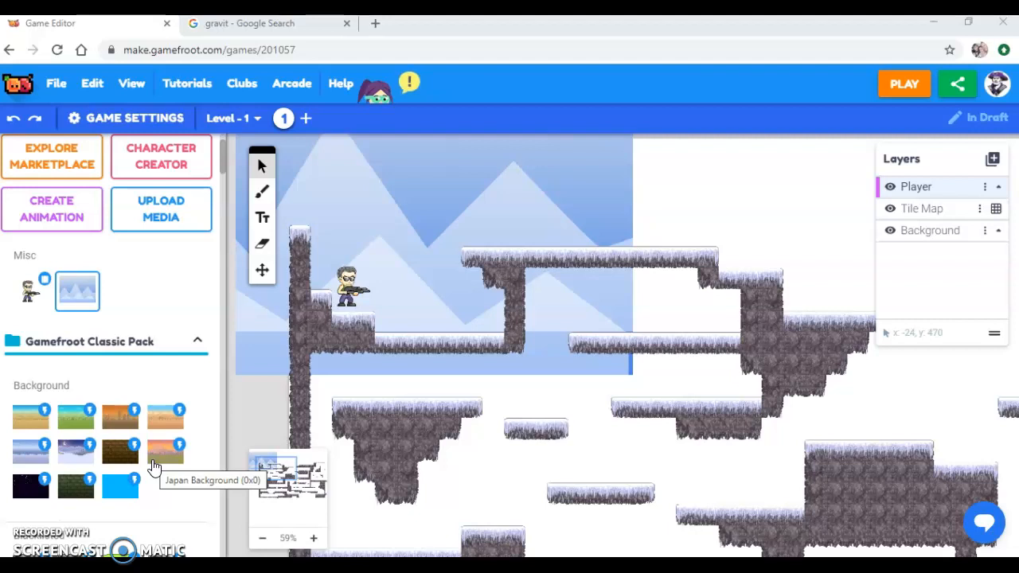
{"action": "left_click", "coordinate": [296, 30]}
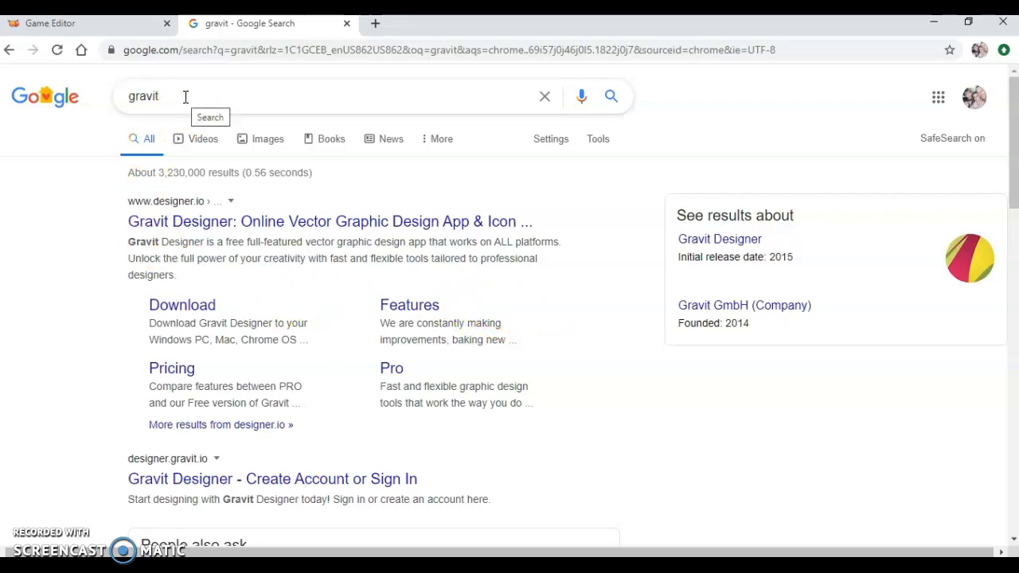
{"action": "left_click", "coordinate": [298, 223]}
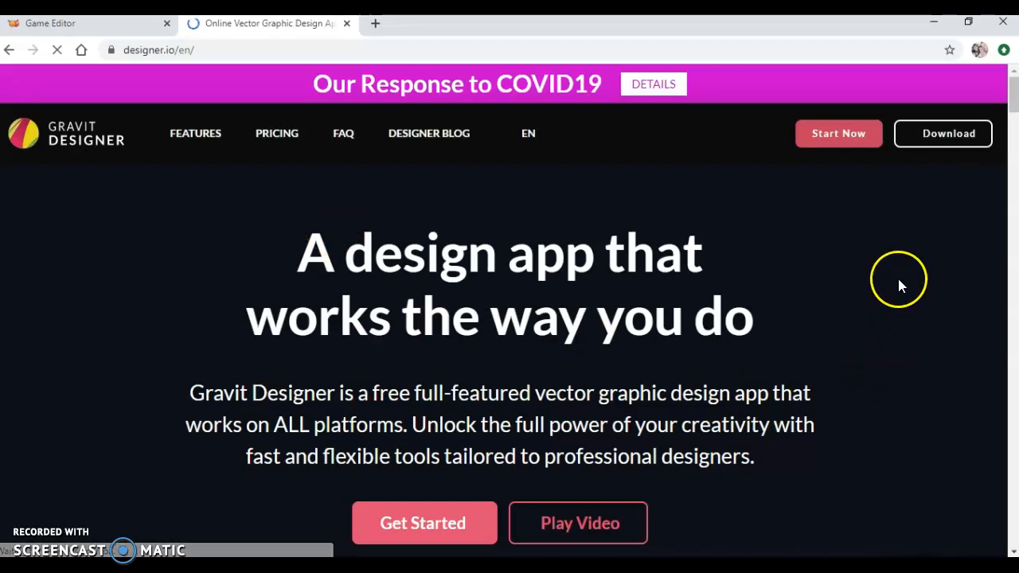
{"action": "scroll", "coordinate": [631, 229], "scroll_direction": "down", "scroll_amount": 1}
{"action": "scroll", "coordinate": [632, 229], "scroll_direction": "down", "scroll_amount": 4}
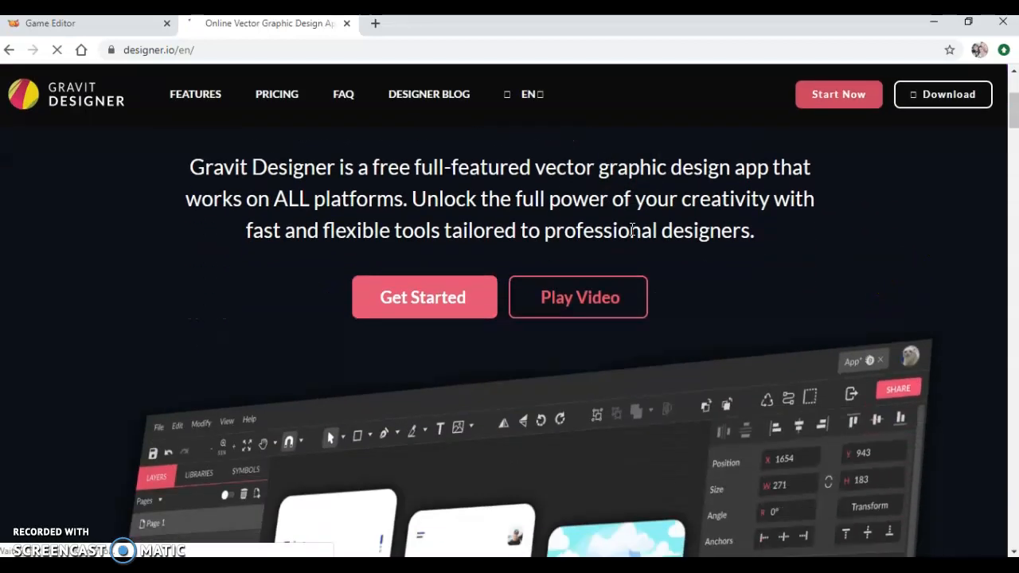
{"action": "scroll", "coordinate": [632, 229], "scroll_direction": "up", "scroll_amount": 6}
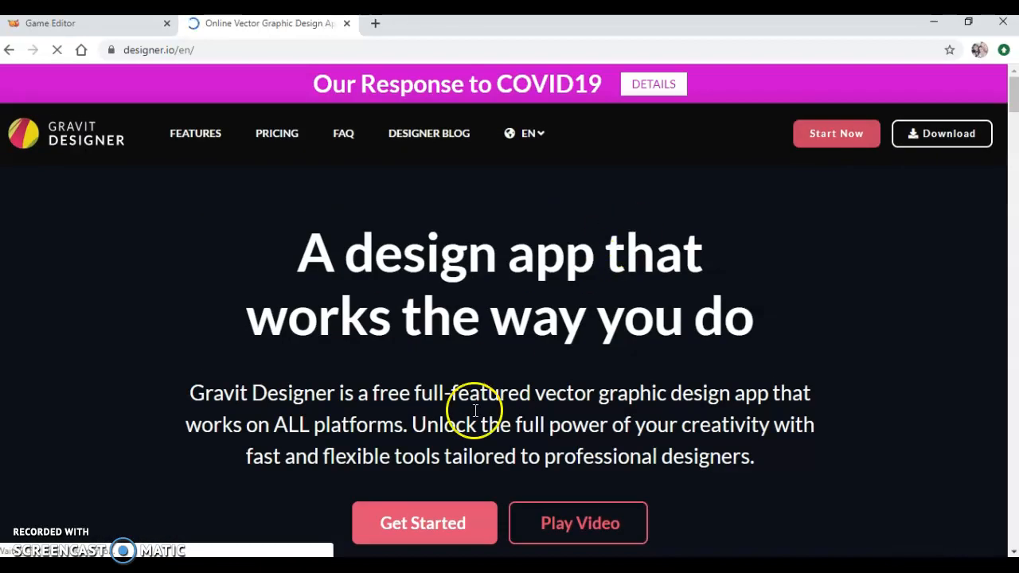
{"action": "left_click", "coordinate": [437, 530]}
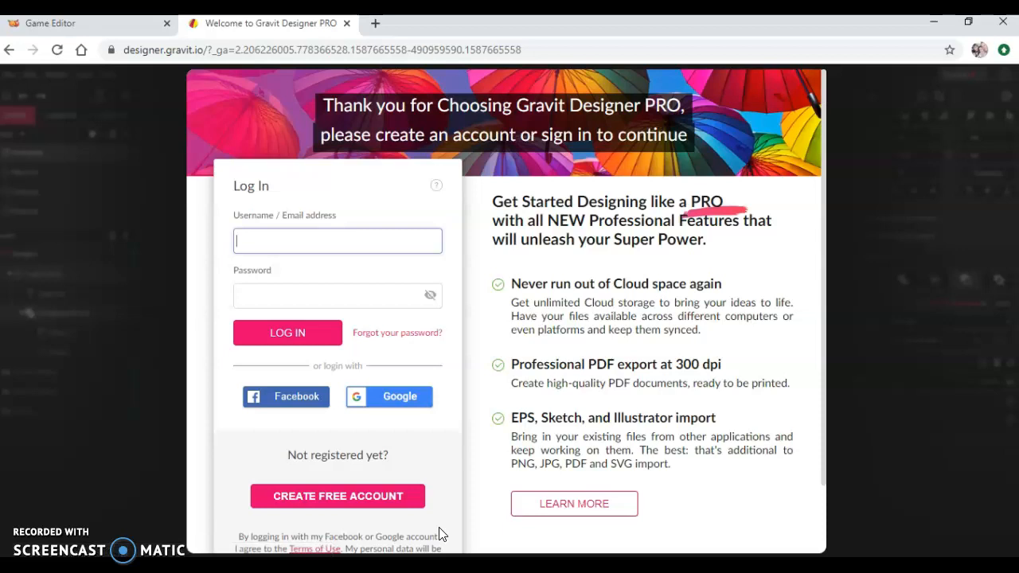
Sign in to Gravit Designer with the school Google account and dismiss the PRO offer
{"action": "left_click", "coordinate": [389, 400]}
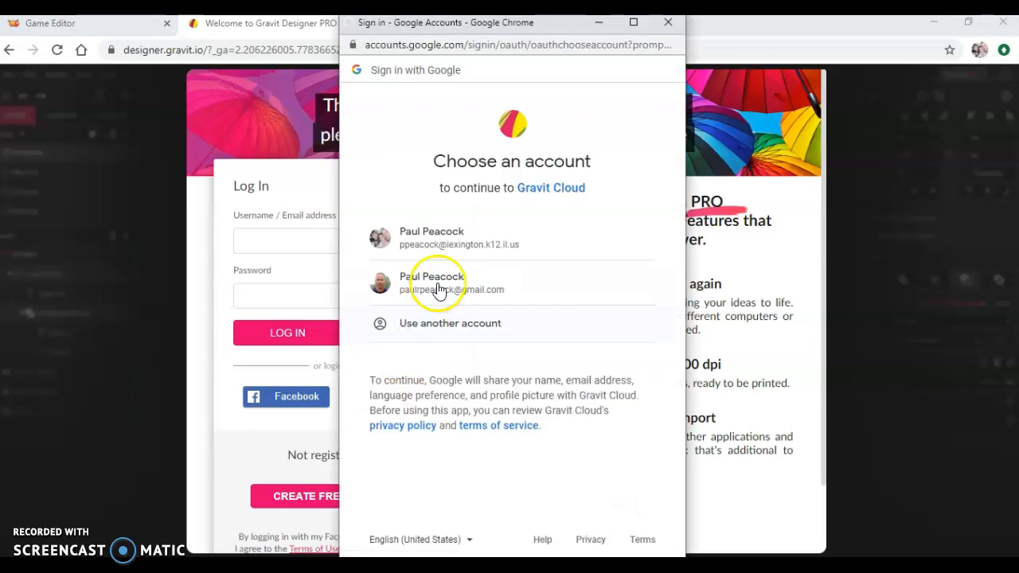
{"action": "left_click", "coordinate": [447, 237]}
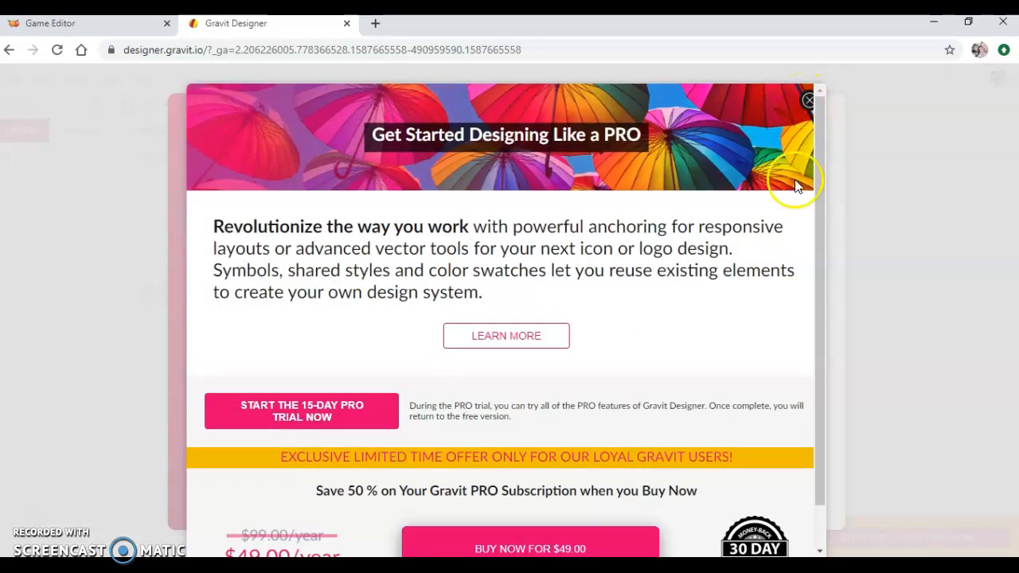
{"action": "left_click", "coordinate": [809, 101]}
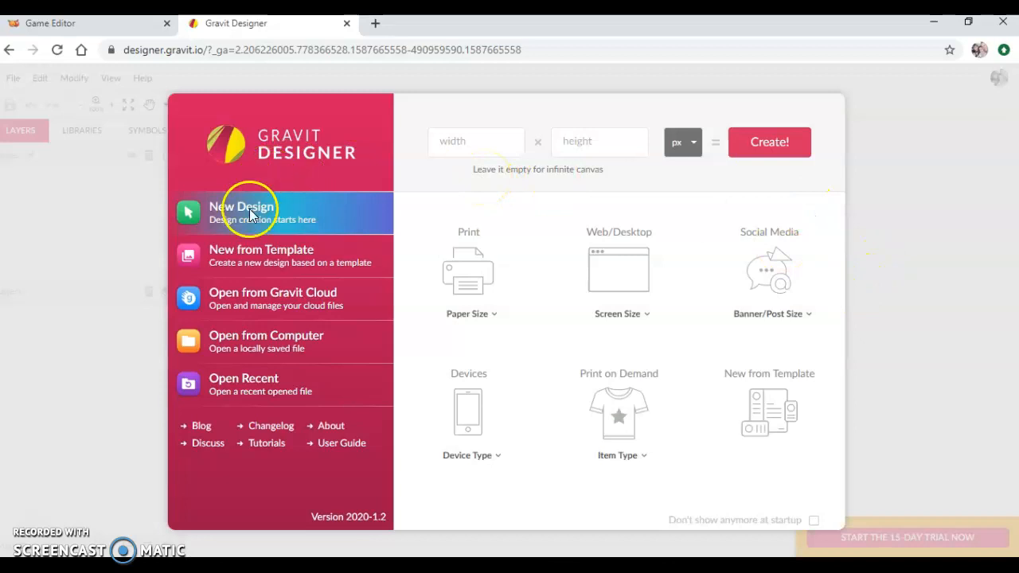
Create a new design using the Web/Desktop screen size Website - Normal (1280x800 px)
{"action": "left_click", "coordinate": [637, 291]}
{"action": "left_click", "coordinate": [649, 385]}
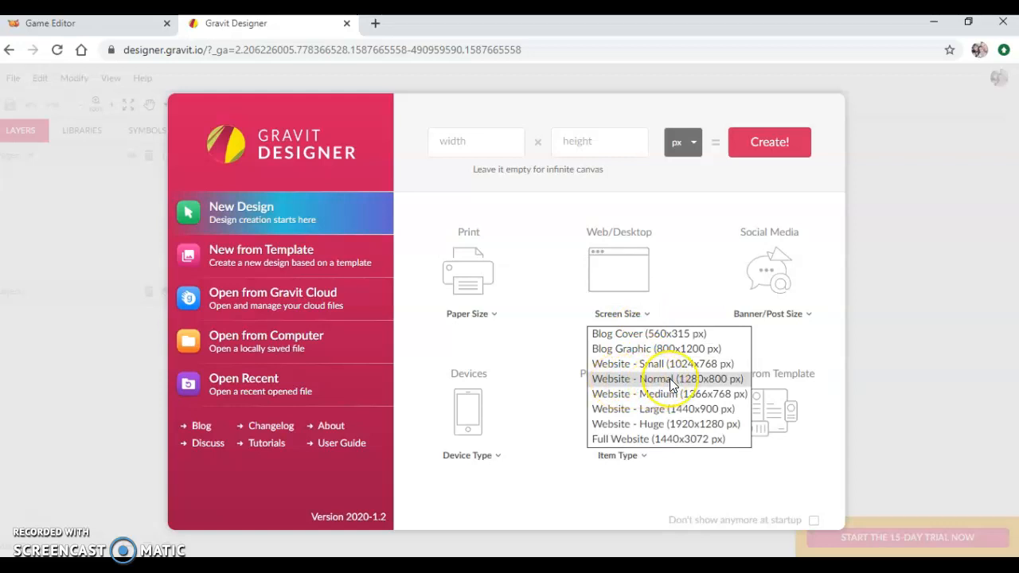
{"action": "left_click", "coordinate": [670, 380]}
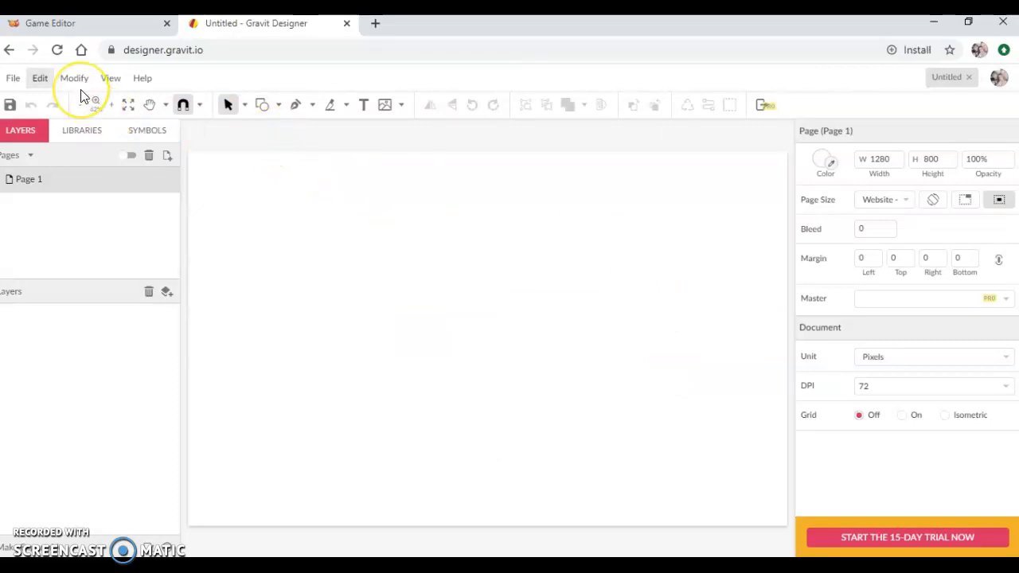
Change the application theme to Dark Theme in the settings and save the changes
{"action": "left_click", "coordinate": [40, 78]}
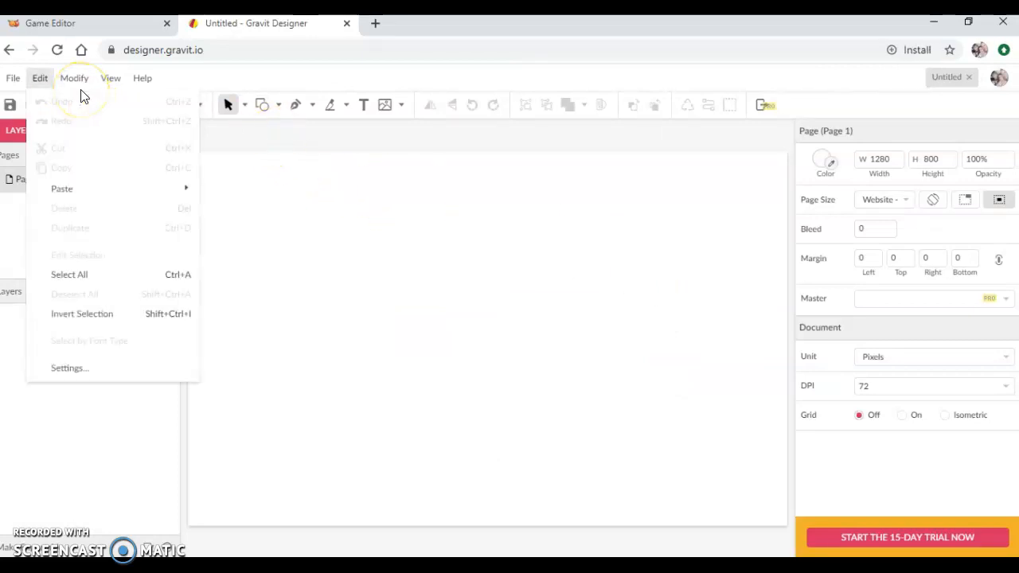
{"action": "left_click", "coordinate": [82, 368]}
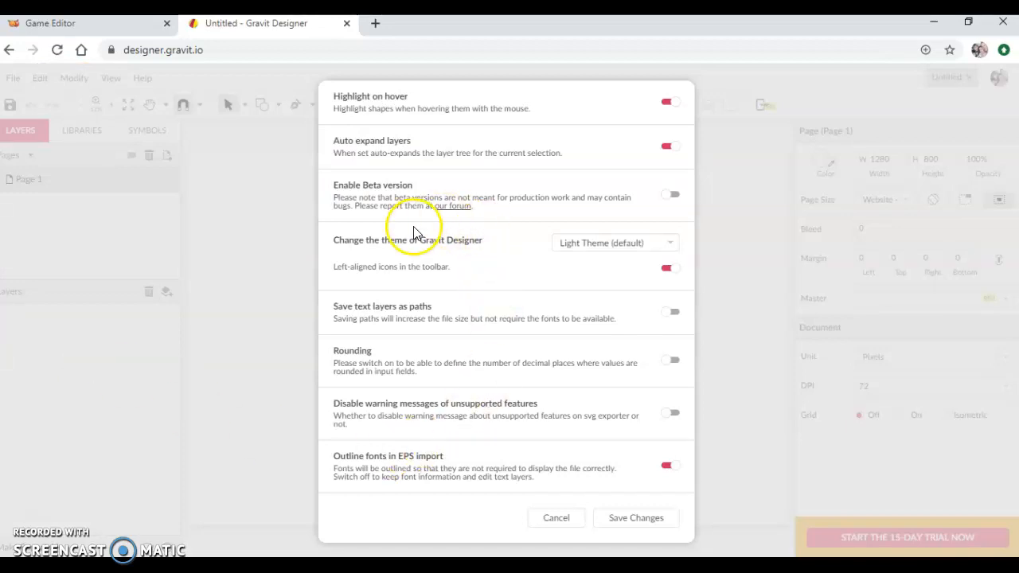
{"action": "left_click", "coordinate": [669, 242]}
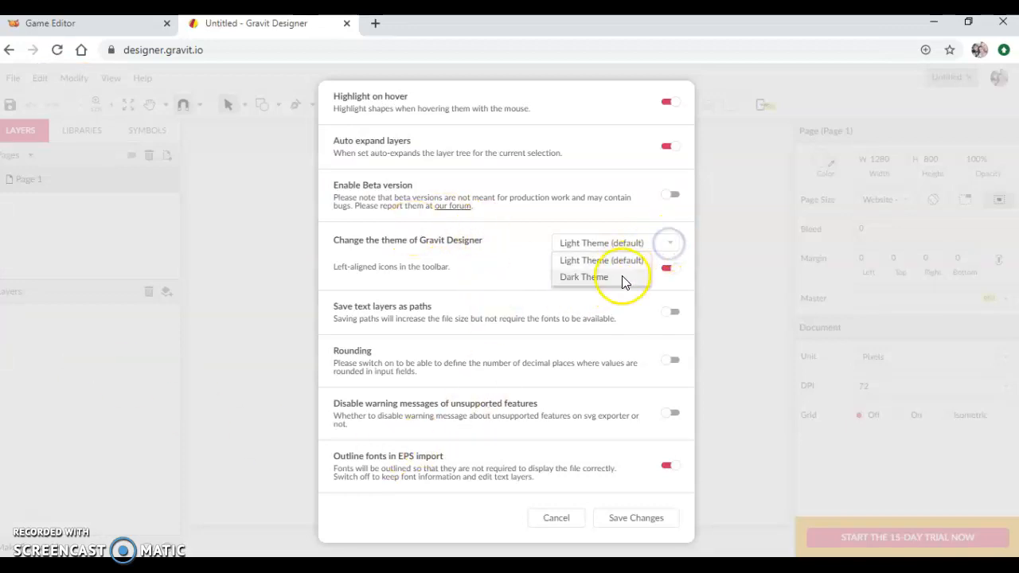
{"action": "left_click", "coordinate": [584, 277]}
{"action": "left_click", "coordinate": [629, 518]}
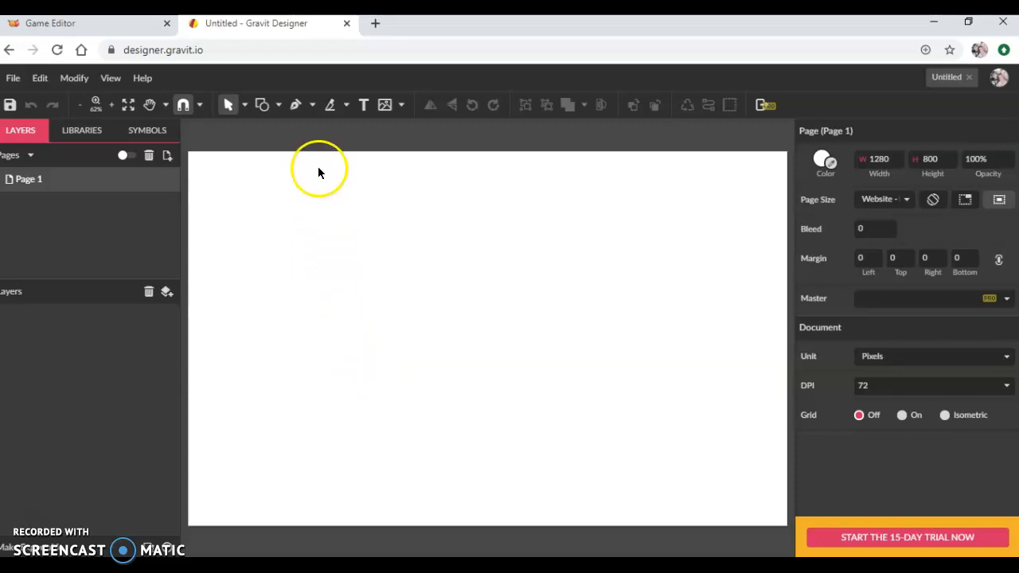
Draw a 1280 x 800 px rectangle that covers the whole page from corner to corner
{"action": "left_click", "coordinate": [278, 105]}
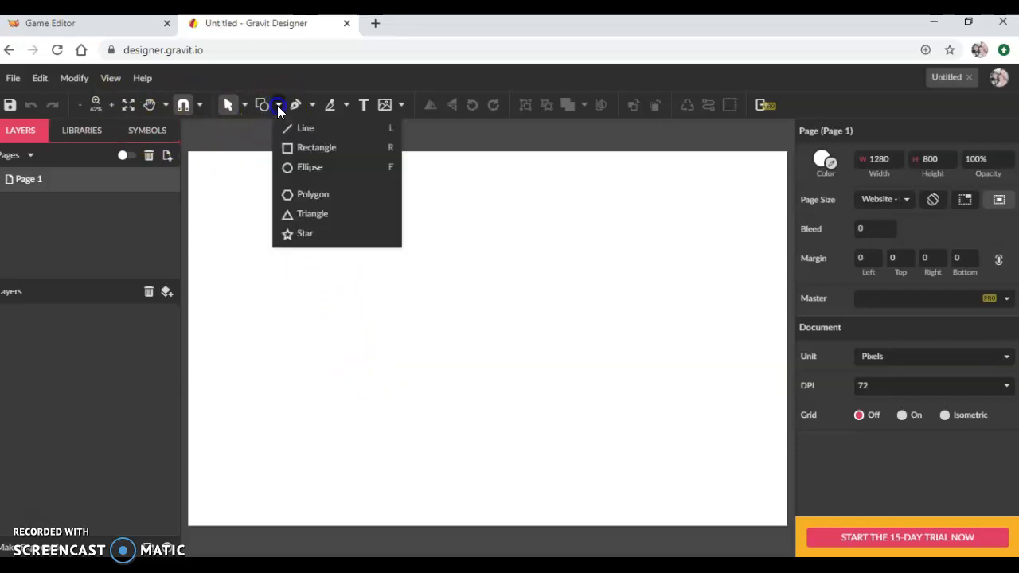
{"action": "left_click", "coordinate": [311, 149]}
{"action": "left_click_drag", "start_coordinate": [189, 152], "coordinate": [258, 245]}
{"action": "left_click_drag", "start_coordinate": [297, 281], "coordinate": [787, 525]}
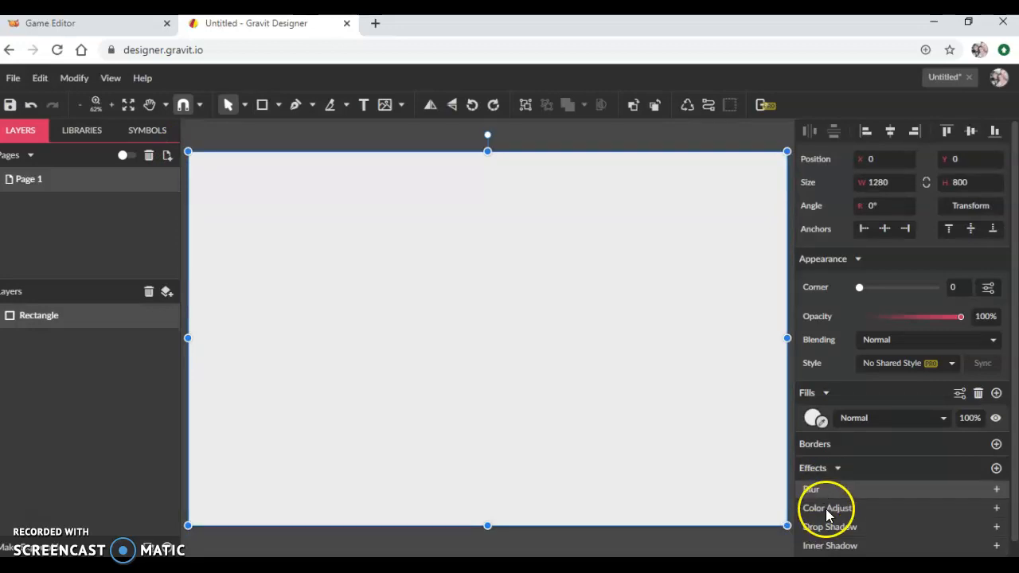
Fill the rectangle with blue #0000FF and change its fill type to Linear Gradient
{"action": "left_click", "coordinate": [821, 423]}
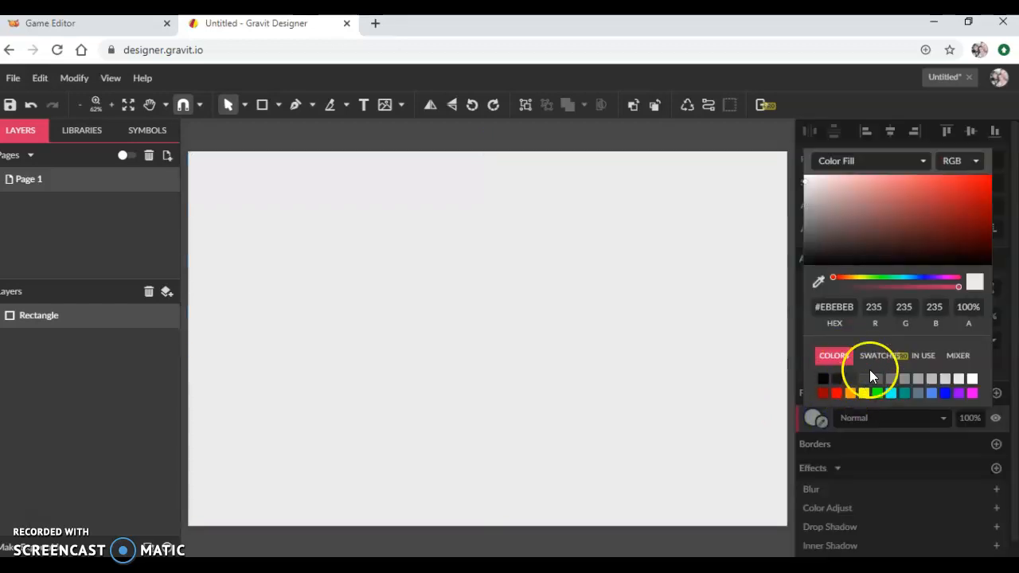
{"action": "left_click", "coordinate": [946, 393]}
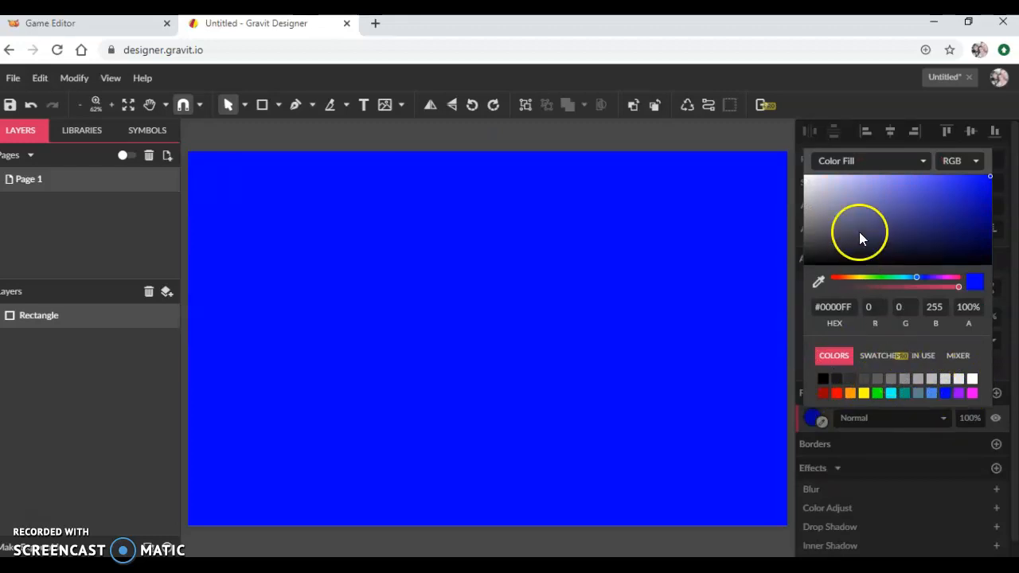
{"action": "left_click", "coordinate": [924, 161]}
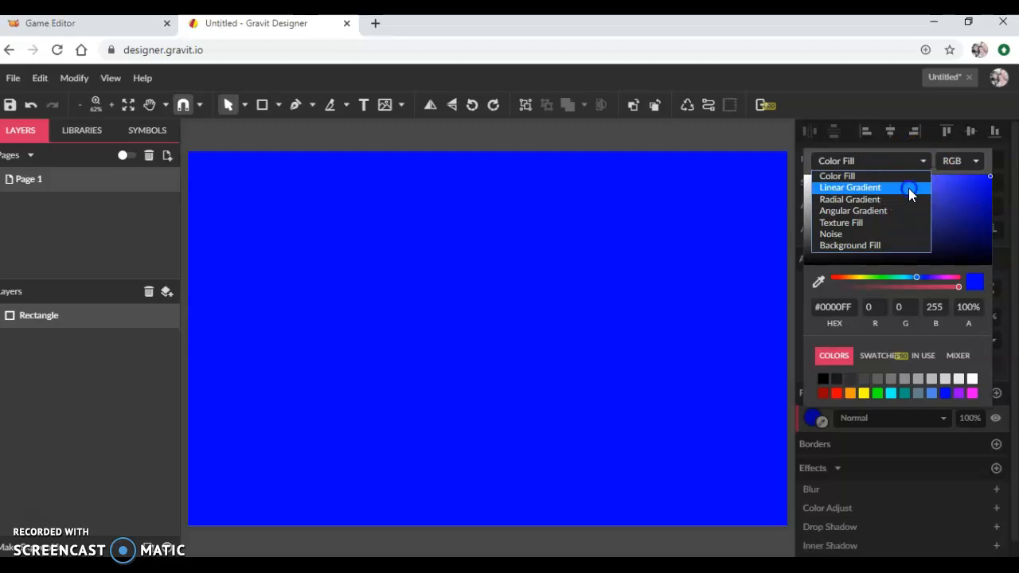
{"action": "left_click", "coordinate": [909, 188]}
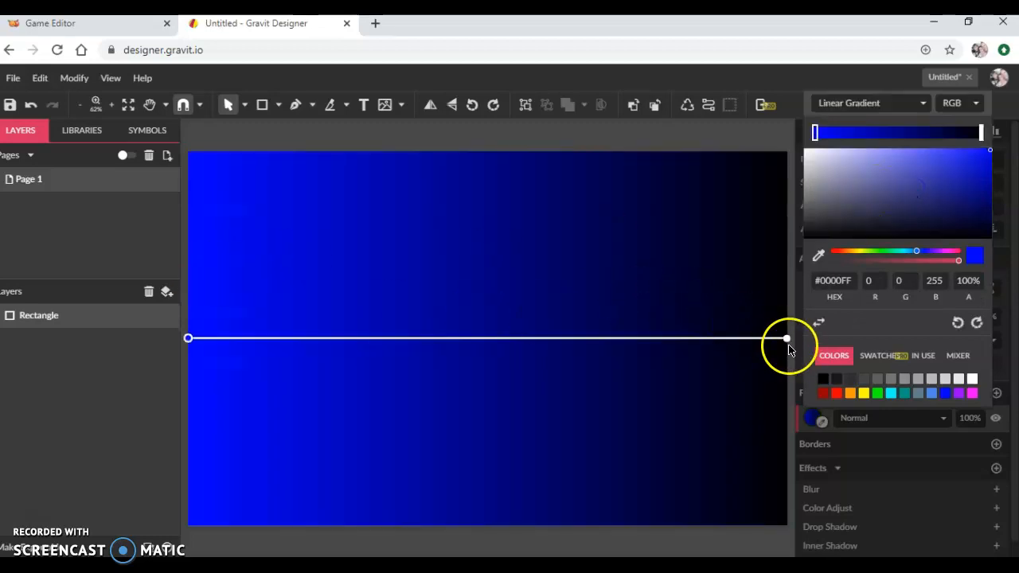
Reorient the gradient vertically, with its black end at the page's top centre and its blue end at the bottom centre
{"action": "left_click_drag", "start_coordinate": [787, 338], "coordinate": [503, 156]}
{"action": "left_click", "coordinate": [420, 204]}
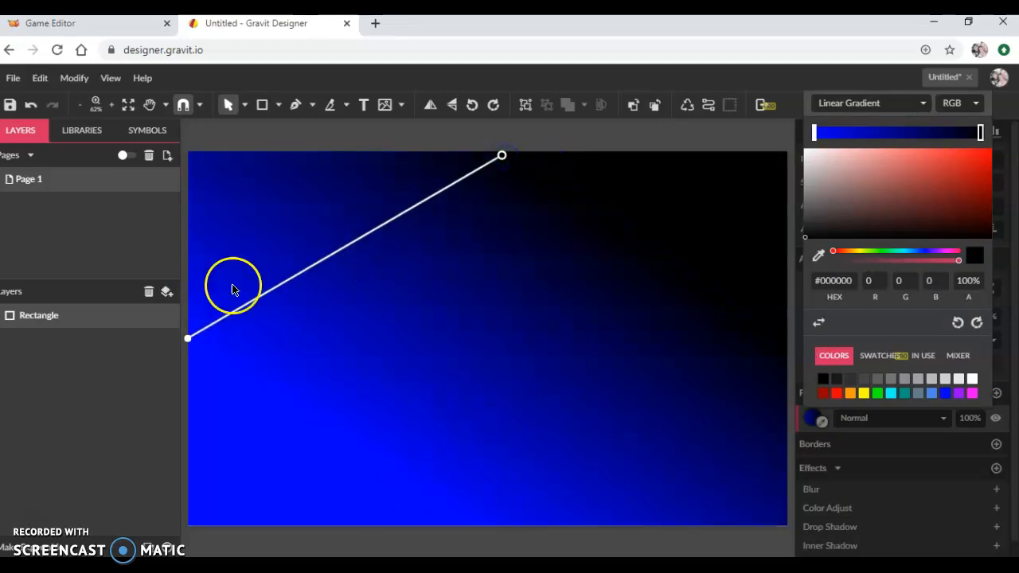
{"action": "left_click_drag", "start_coordinate": [187, 339], "coordinate": [347, 415]}
{"action": "left_click_drag", "start_coordinate": [411, 449], "coordinate": [498, 533]}
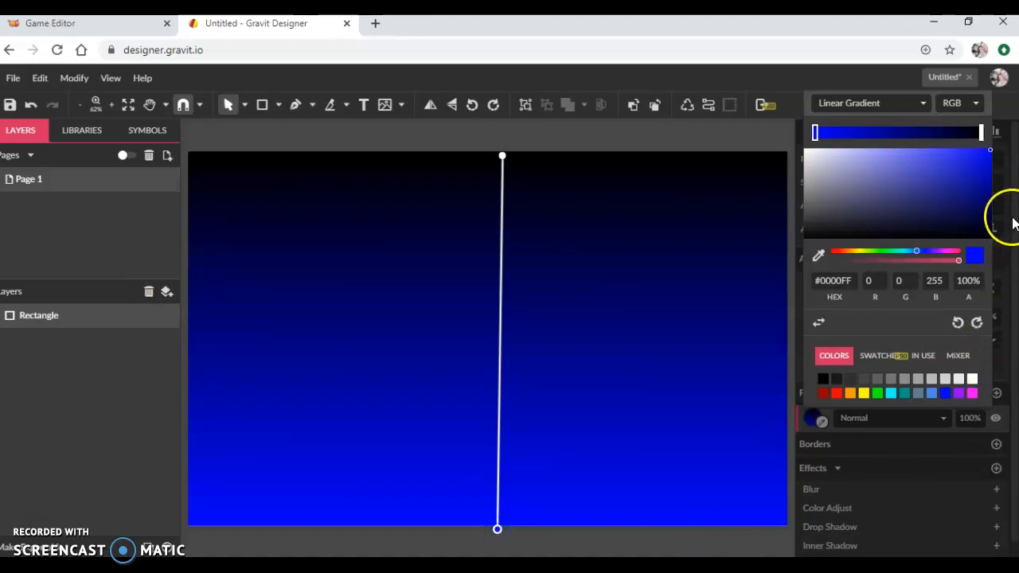
Change the gradient's black colour stop to white #FFFFFF and deselect the rectangle
{"action": "left_click", "coordinate": [985, 137]}
{"action": "left_click", "coordinate": [972, 379]}
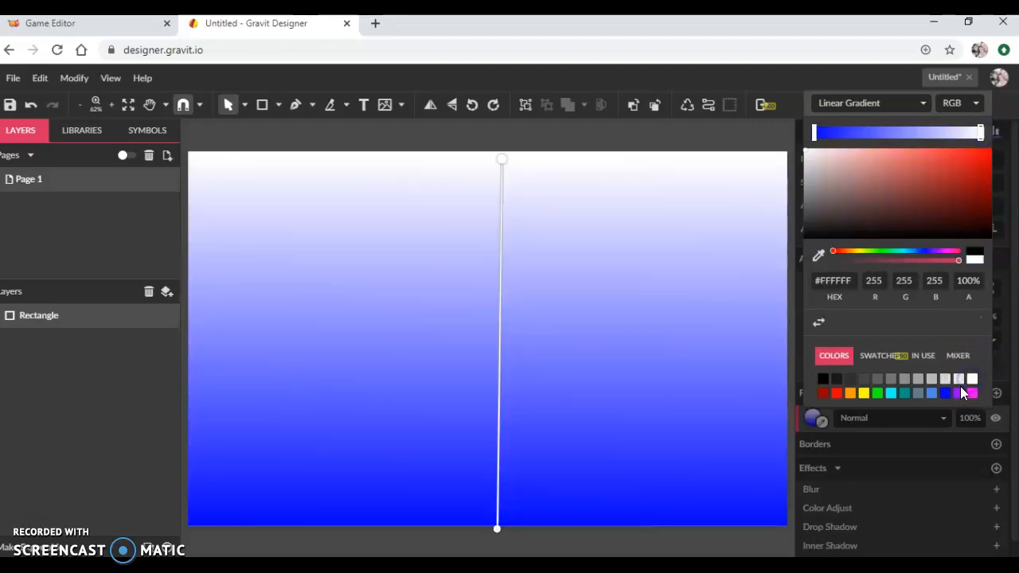
{"action": "left_click", "coordinate": [560, 544]}
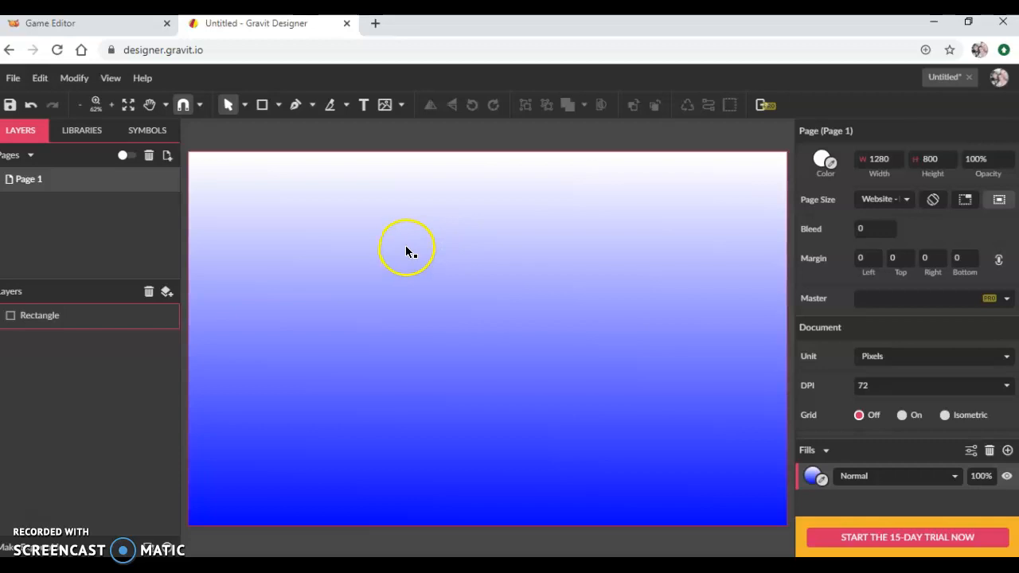
Draw a closed mountain range with three peaks across the page's lower half using the Pen tool, about 1288 x 425 px
{"action": "left_click", "coordinate": [294, 106]}
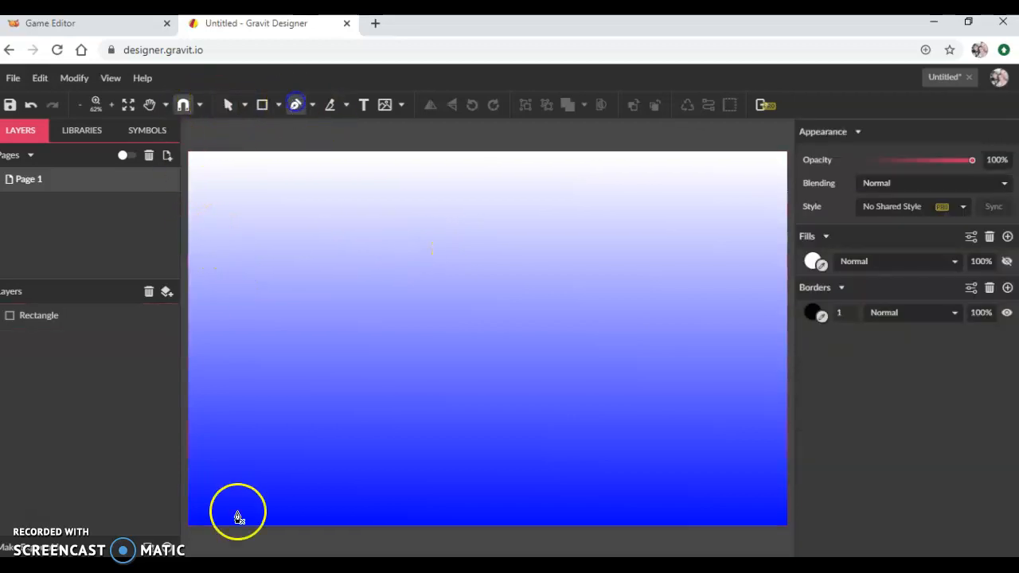
{"action": "left_click", "coordinate": [184, 433]}
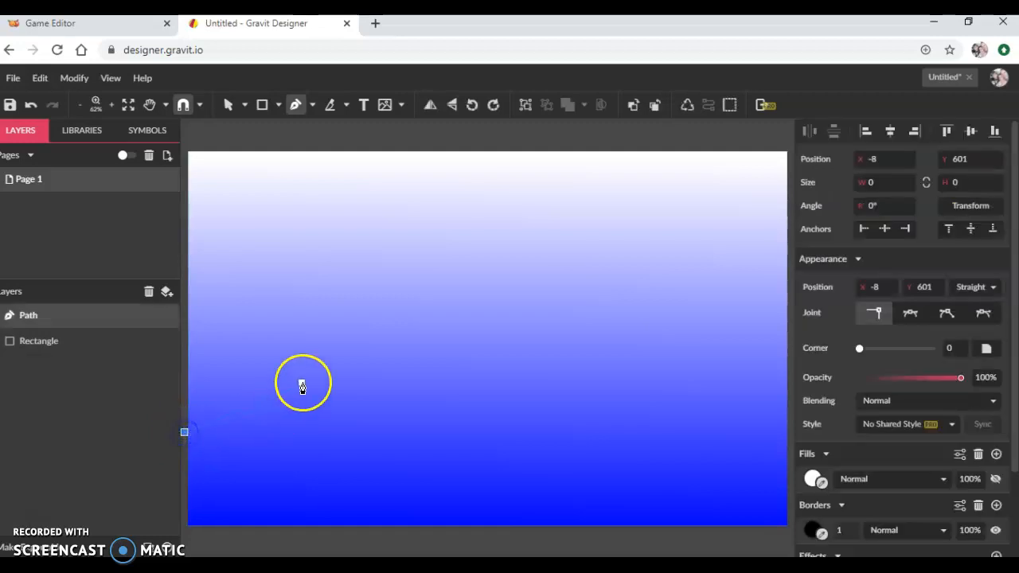
{"action": "left_click", "coordinate": [275, 380]}
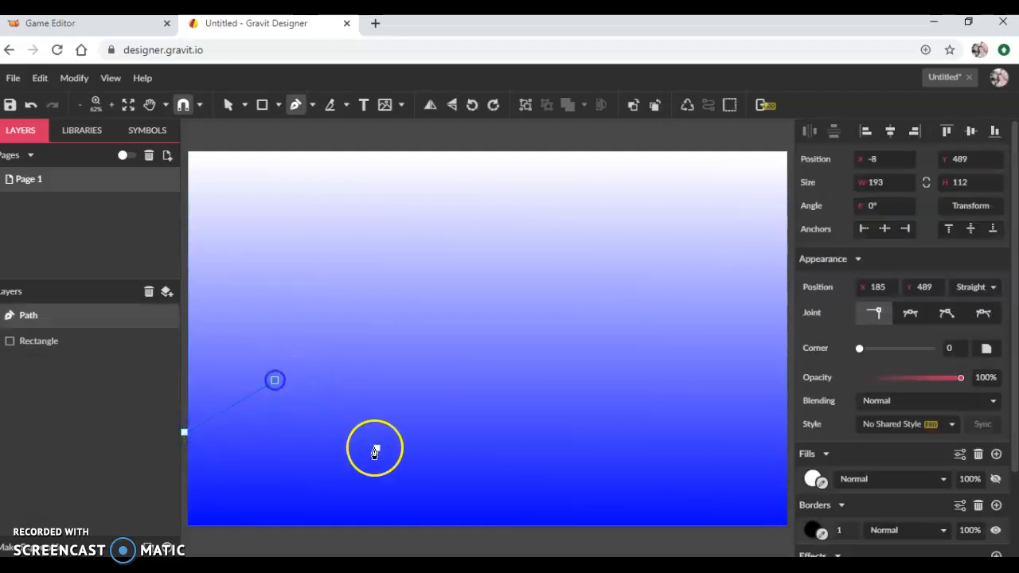
{"action": "left_click", "coordinate": [410, 459]}
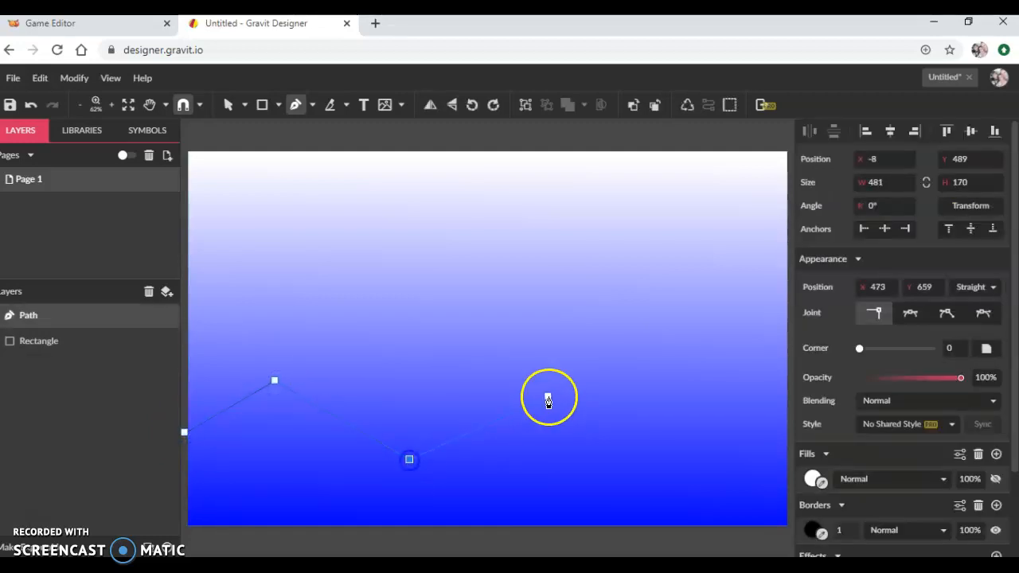
{"action": "left_click", "coordinate": [510, 326]}
{"action": "left_click", "coordinate": [637, 415]}
{"action": "left_click", "coordinate": [747, 360]}
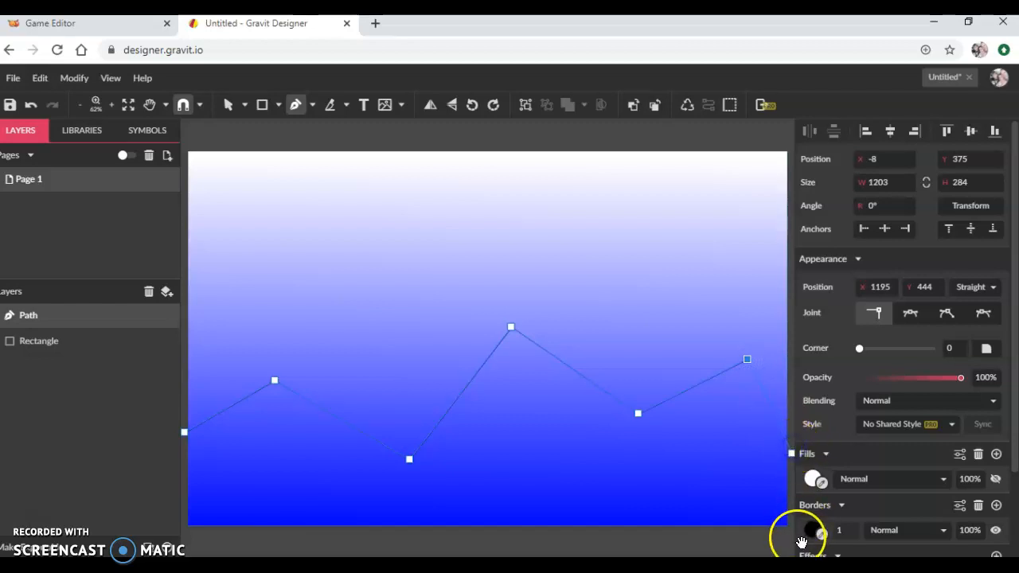
{"action": "left_click", "coordinate": [786, 443]}
{"action": "left_click", "coordinate": [786, 525]}
{"action": "left_click", "coordinate": [189, 526]}
{"action": "left_click", "coordinate": [185, 433]}
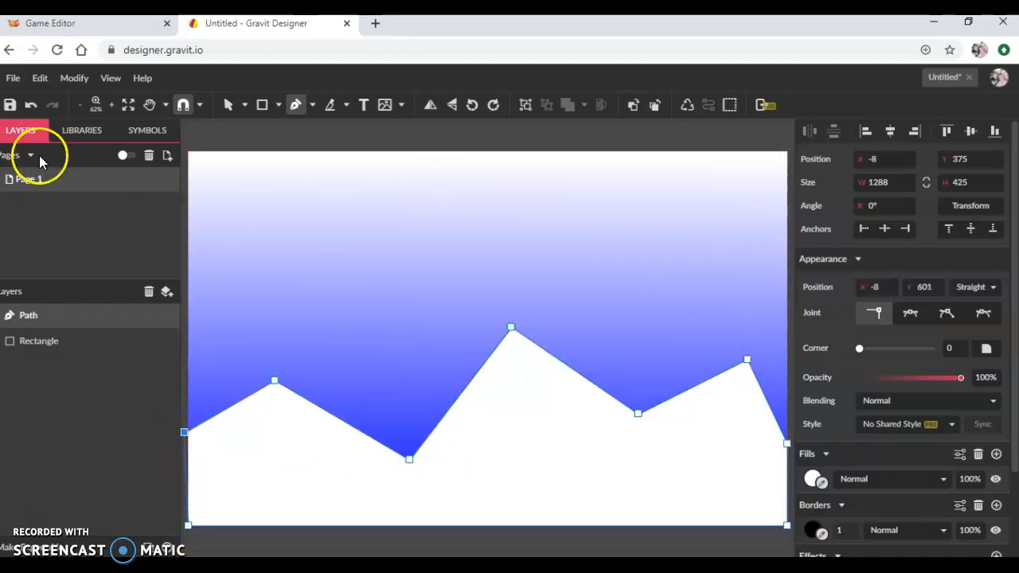
Reshape the mountains with Subselect by shifting both valleys and the middle peak, and moving the right peak to about X 1069, Y 470
{"action": "left_click", "coordinate": [228, 105]}
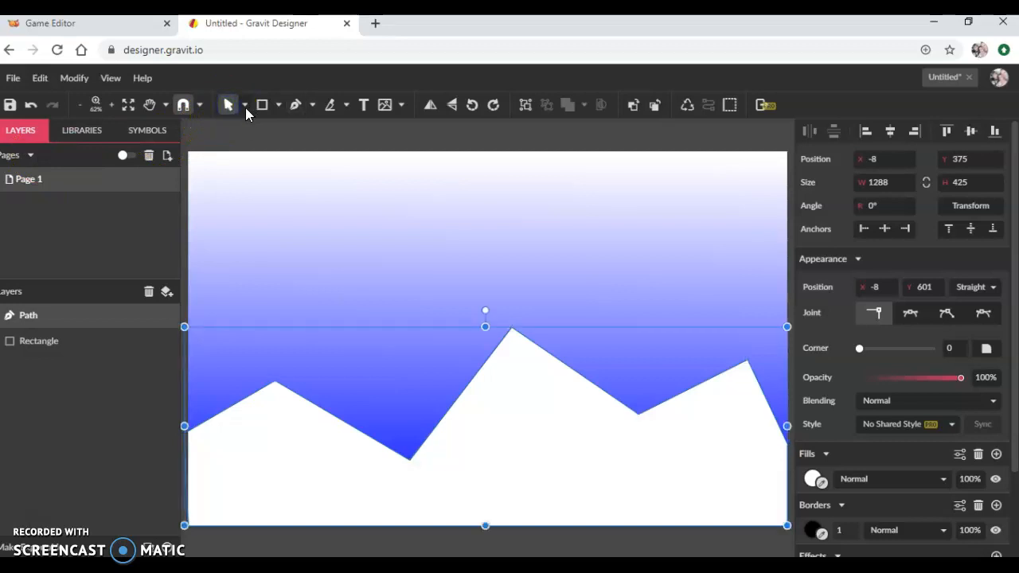
{"action": "left_click", "coordinate": [245, 106]}
{"action": "left_click", "coordinate": [272, 148]}
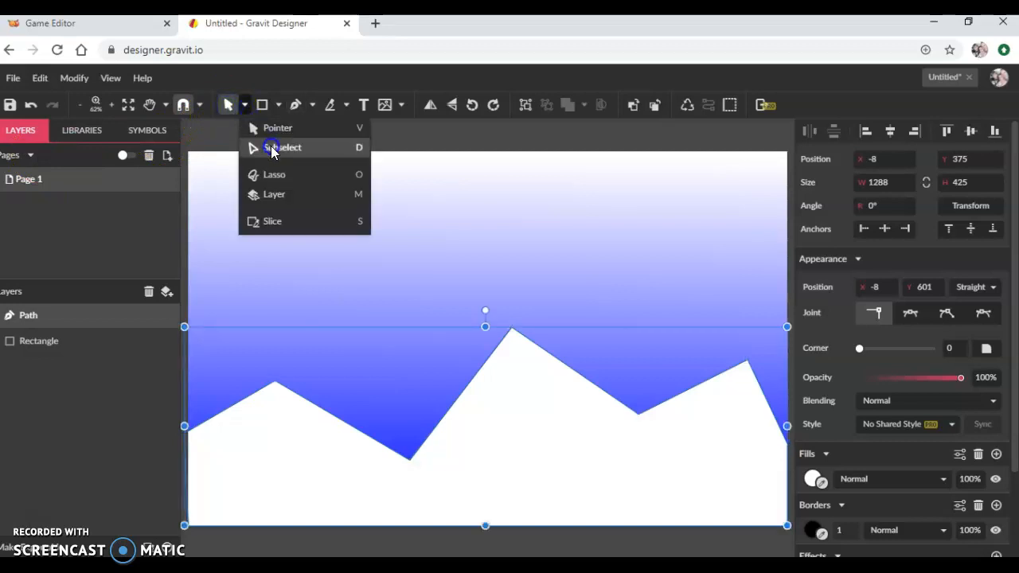
{"action": "left_click", "coordinate": [408, 446]}
{"action": "left_click_drag", "start_coordinate": [406, 444], "coordinate": [380, 435]}
{"action": "left_click_drag", "start_coordinate": [511, 328], "coordinate": [490, 334]}
{"action": "left_click_drag", "start_coordinate": [638, 414], "coordinate": [616, 434]}
{"action": "left_click", "coordinate": [747, 362]}
{"action": "left_click_drag", "start_coordinate": [749, 365], "coordinate": [688, 372]}
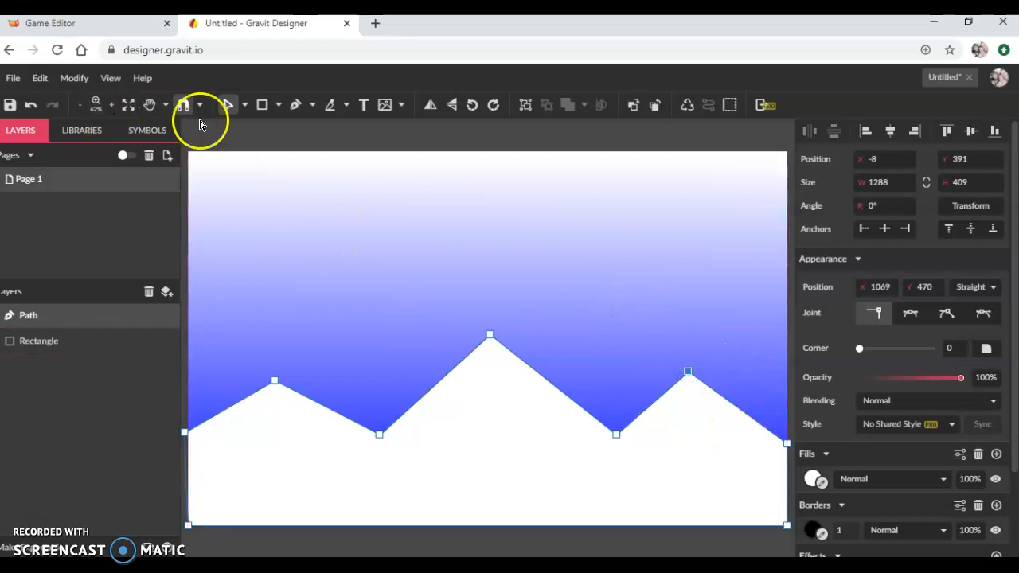
Set the mountain path's fill opacity to 50% and hide its border
{"action": "left_click", "coordinate": [982, 480]}
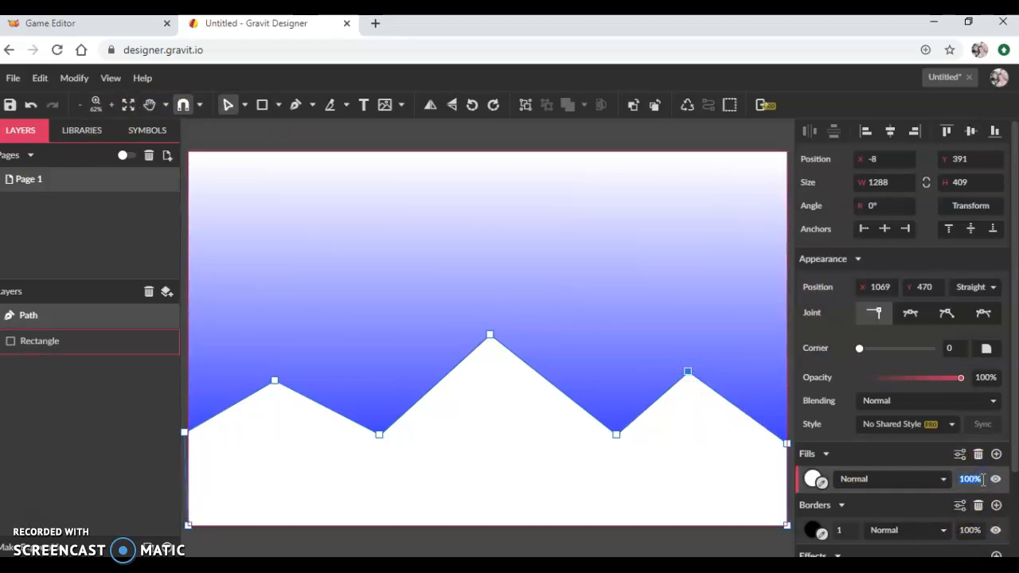
{"action": "left_click", "coordinate": [973, 480]}
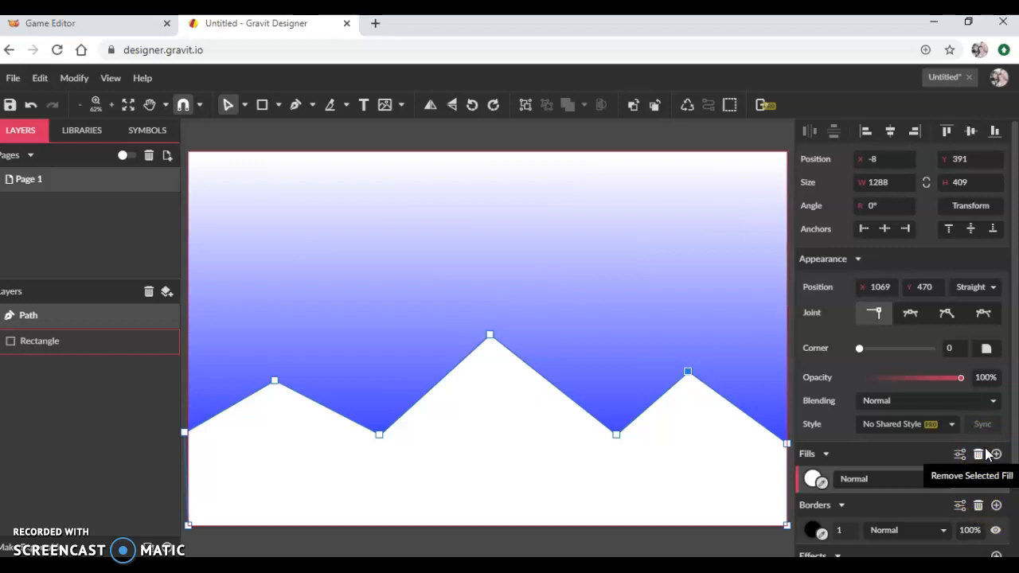
{"action": "type", "text": "50"}
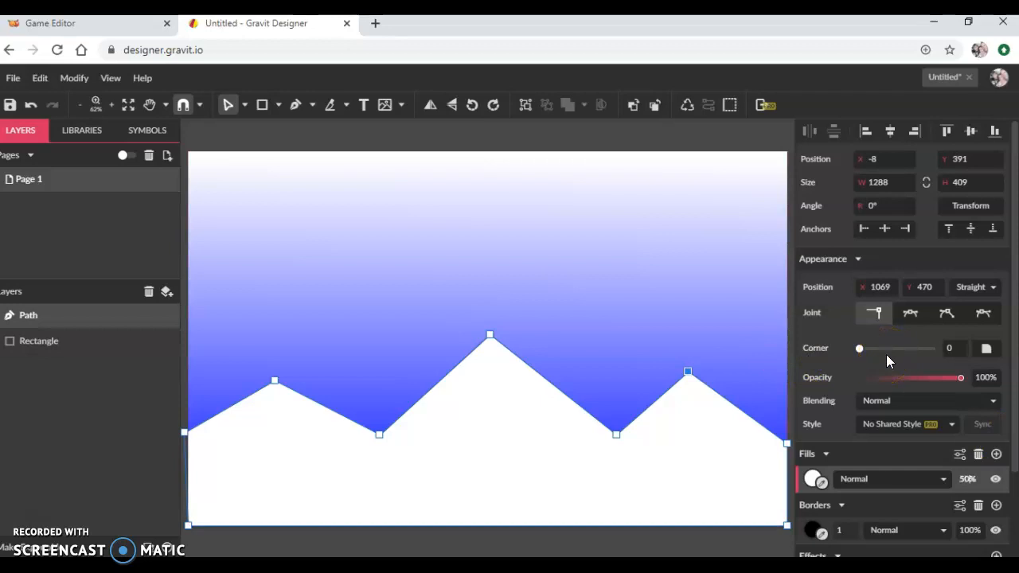
{"action": "key", "text": "Return"}
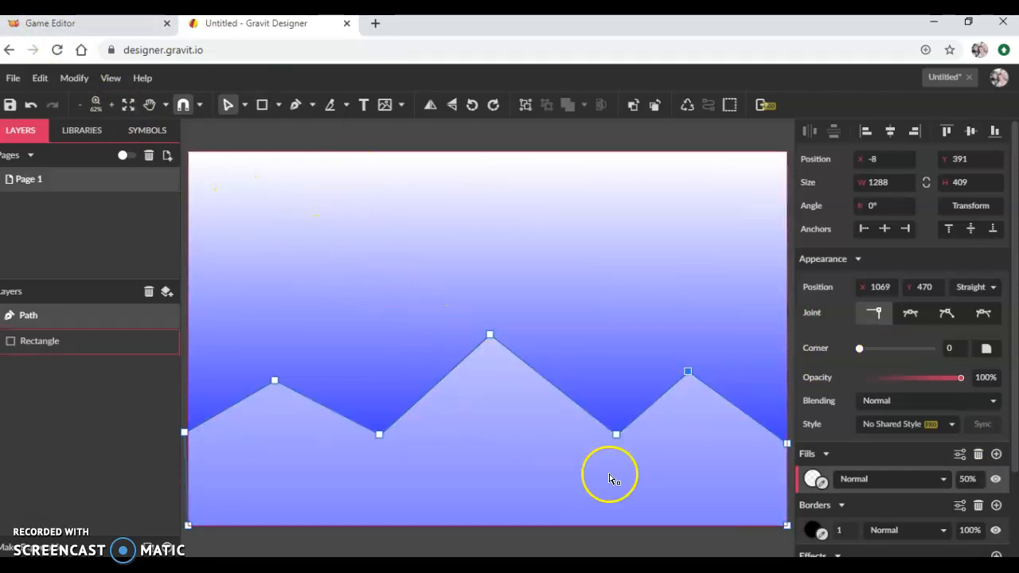
{"action": "left_click", "coordinate": [996, 531]}
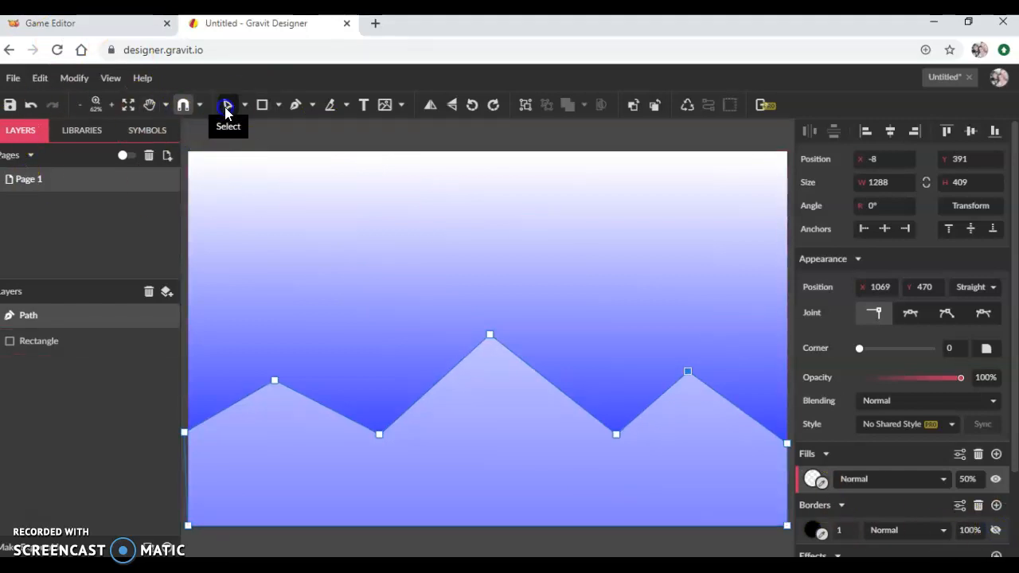
Draw an ellipse about 262 x 271 px as a moon in the sky above the right peak
{"action": "left_click", "coordinate": [244, 105]}
{"action": "left_click", "coordinate": [251, 129]}
{"action": "left_click", "coordinate": [285, 271]}
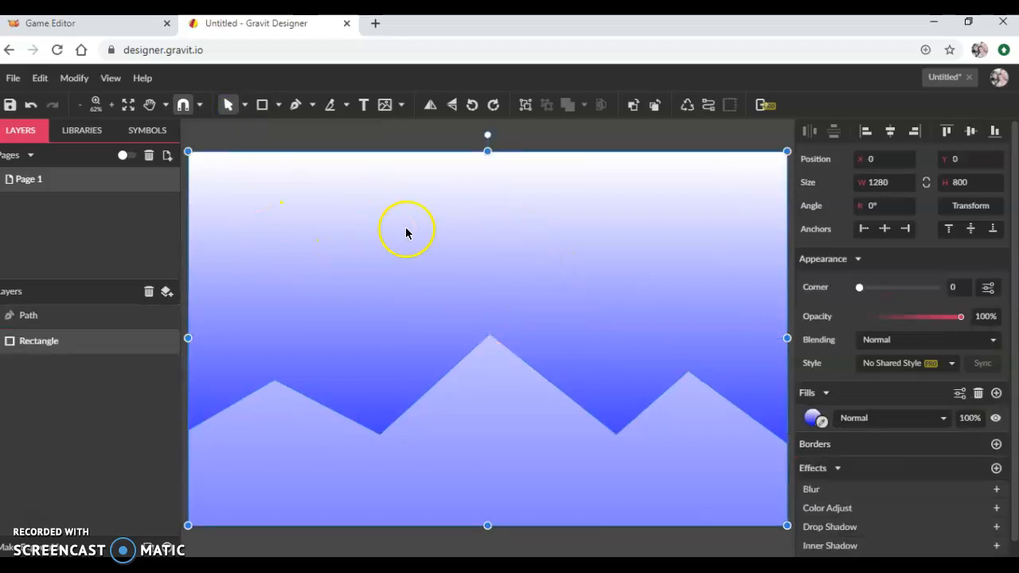
{"action": "left_click", "coordinate": [278, 107]}
{"action": "left_click", "coordinate": [305, 169]}
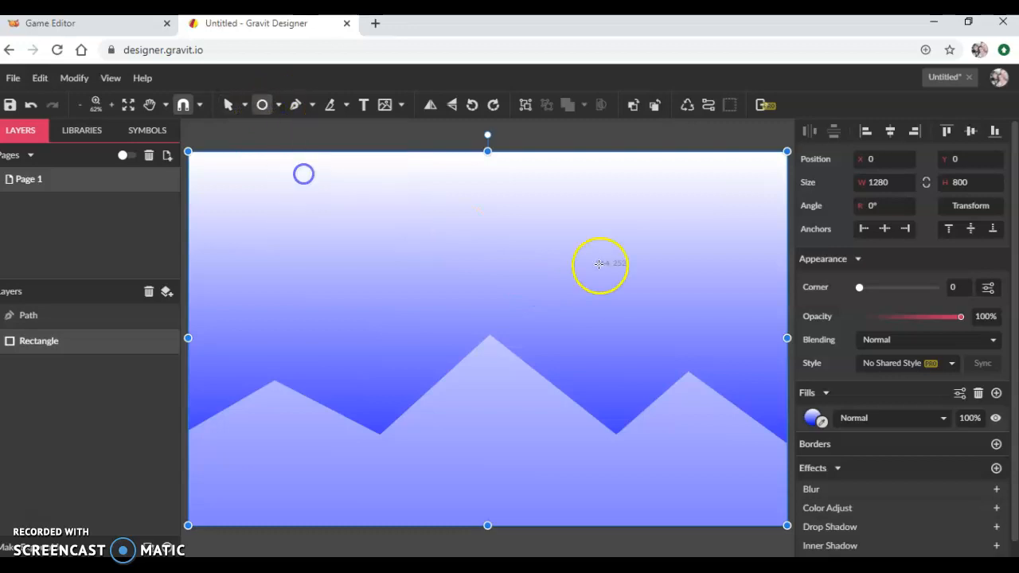
{"action": "left_click_drag", "start_coordinate": [606, 211], "coordinate": [728, 338]}
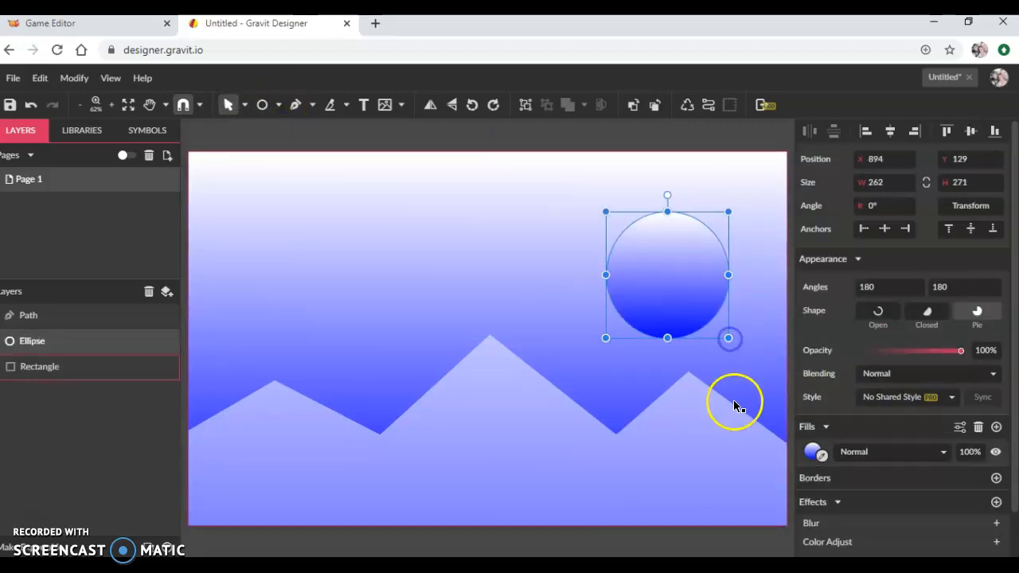
Change the moon gradient's blue colour stop to light grey and move the moon up to about X 897, Y 74
{"action": "left_click", "coordinate": [814, 451]}
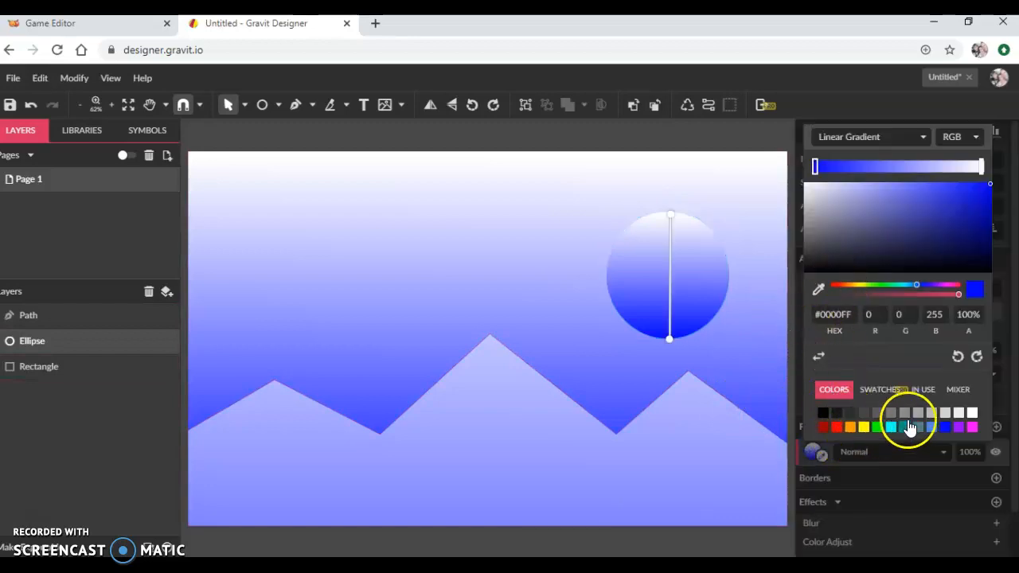
{"action": "left_click", "coordinate": [931, 412]}
{"action": "left_click", "coordinate": [545, 256]}
{"action": "left_click", "coordinate": [696, 269]}
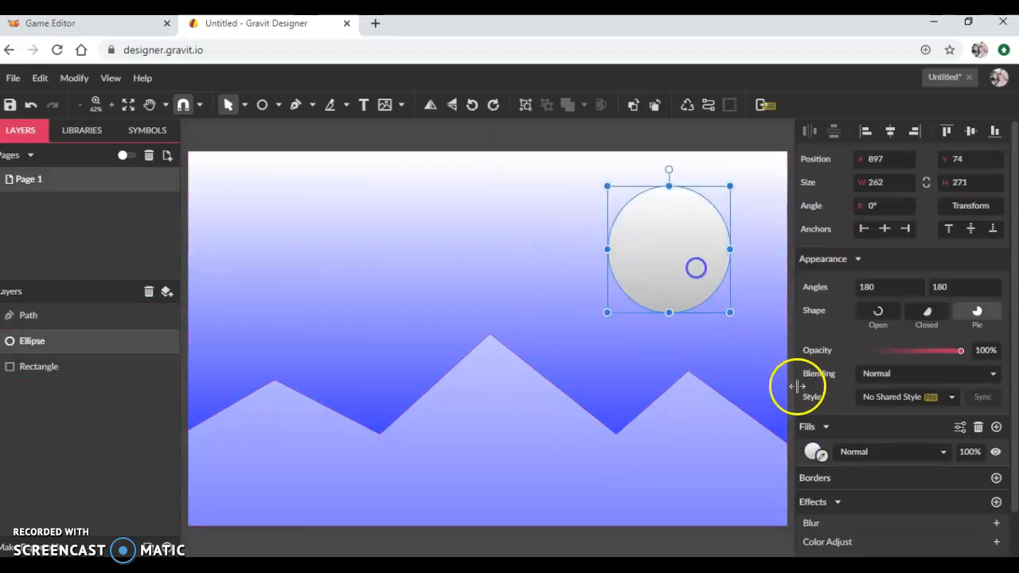
{"action": "left_click", "coordinate": [548, 328]}
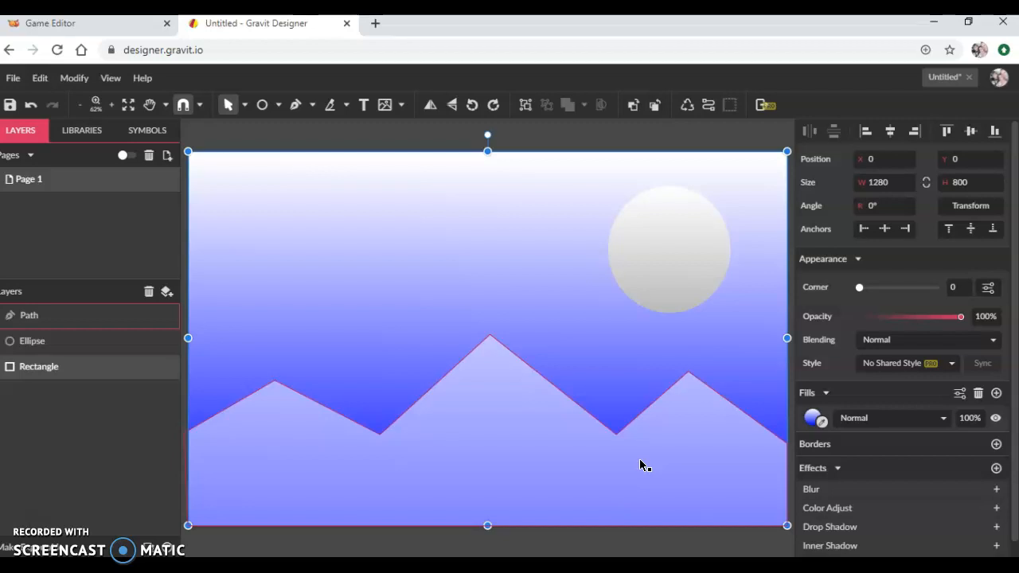
{"action": "left_click", "coordinate": [366, 233]}
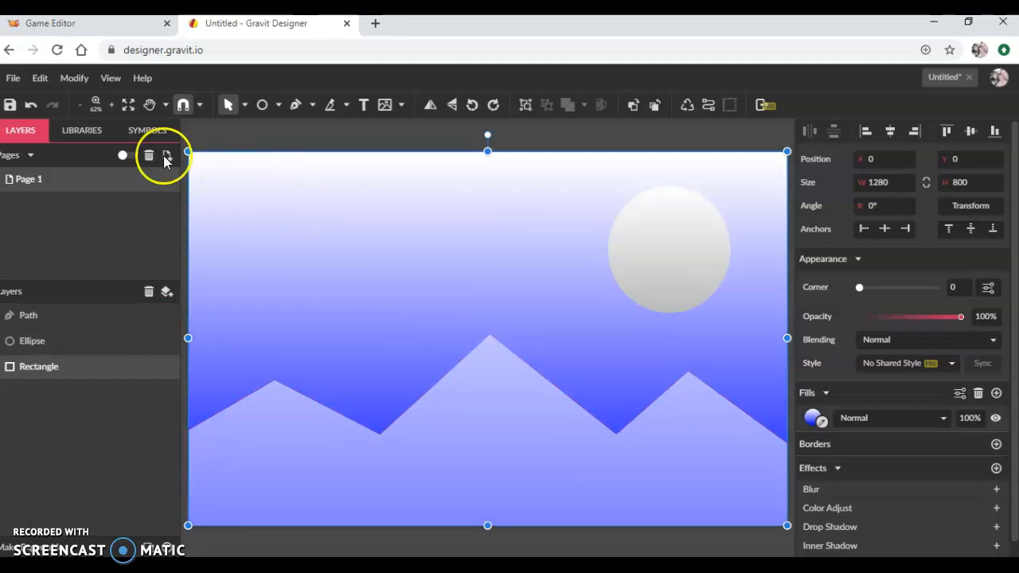
Download the design file and export the artwork as a PNG image
{"action": "left_click", "coordinate": [9, 80]}
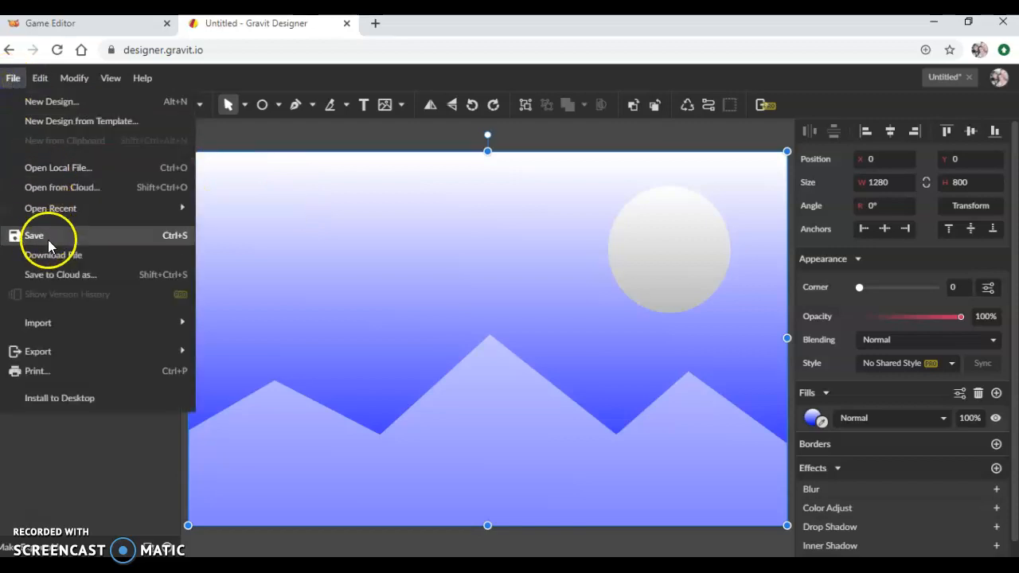
{"action": "left_click", "coordinate": [106, 257]}
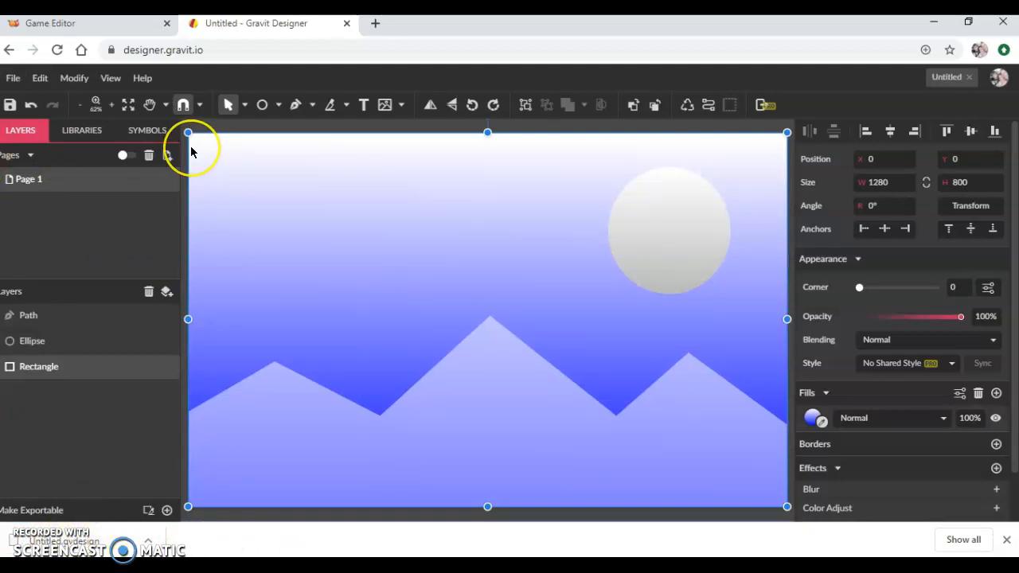
{"action": "left_click", "coordinate": [10, 82]}
{"action": "mouse_move", "coordinate": [43, 351]}
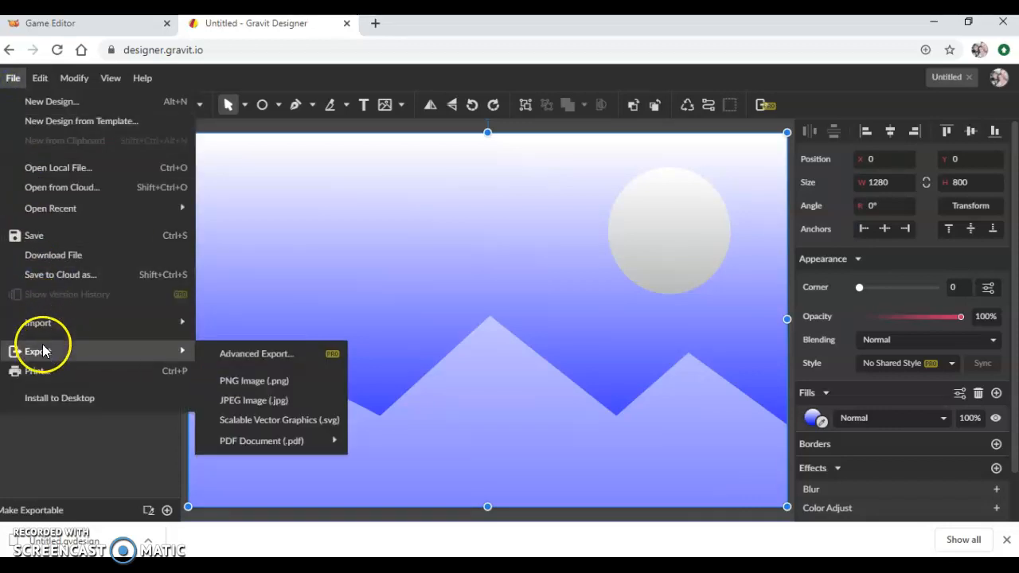
{"action": "left_click", "coordinate": [317, 384]}
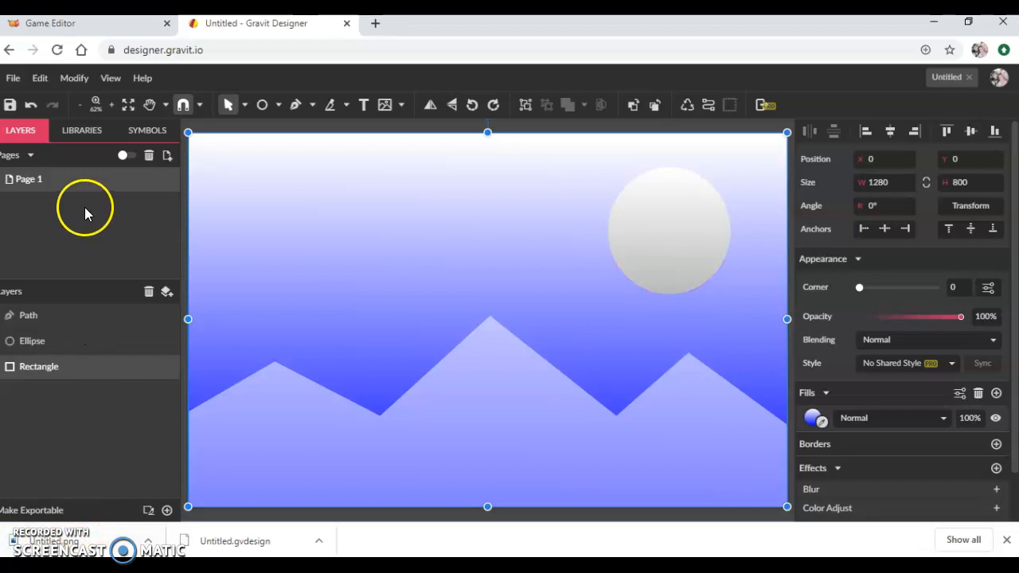
Switch to the Gamefroot game editor and upload Untitled.png from Downloads to the game's media
{"action": "left_click", "coordinate": [90, 28]}
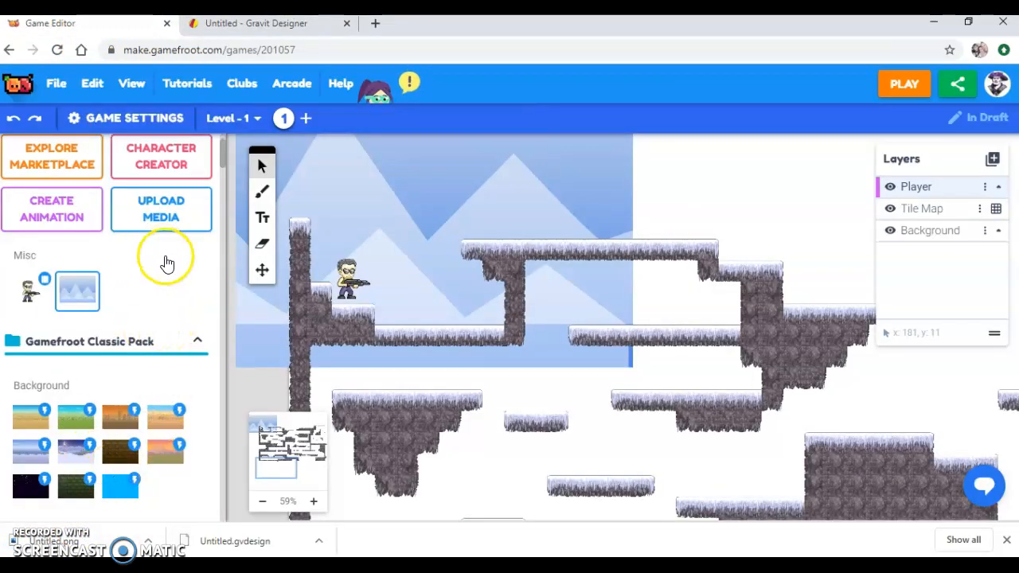
{"action": "scroll", "coordinate": [171, 271], "scroll_direction": "up", "scroll_amount": 2}
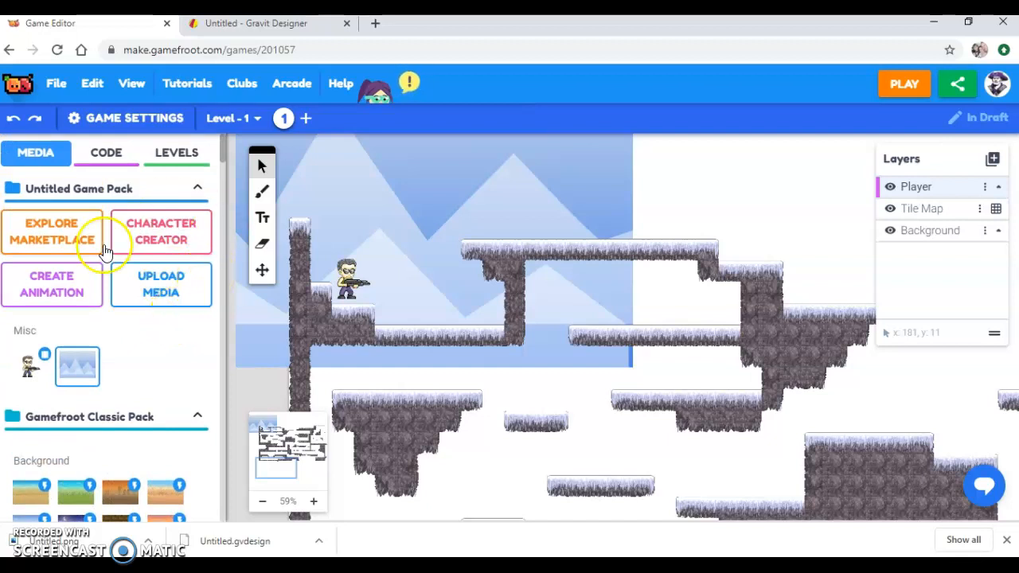
{"action": "left_click", "coordinate": [166, 289]}
{"action": "left_click", "coordinate": [601, 514]}
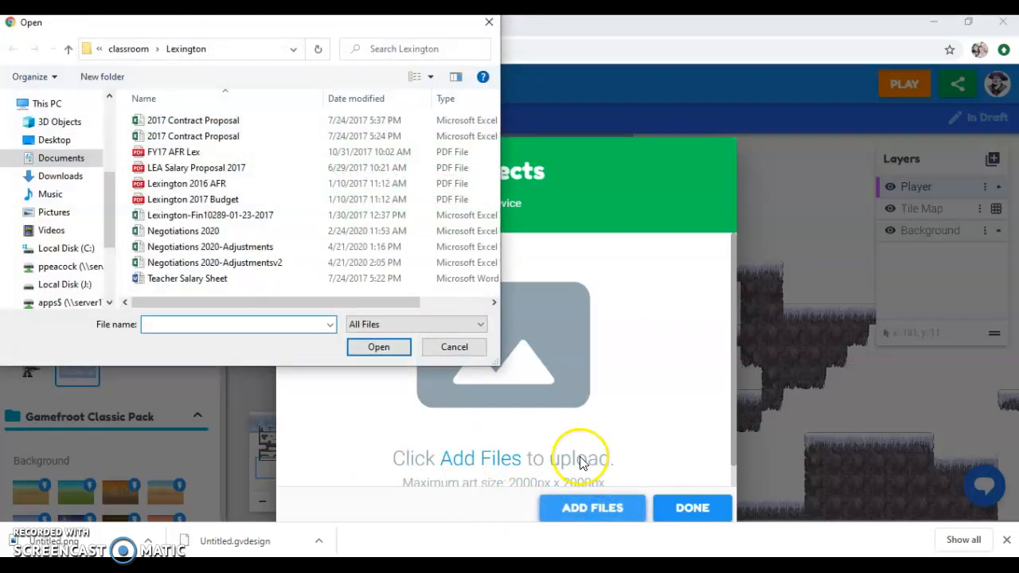
{"action": "left_click", "coordinate": [74, 176]}
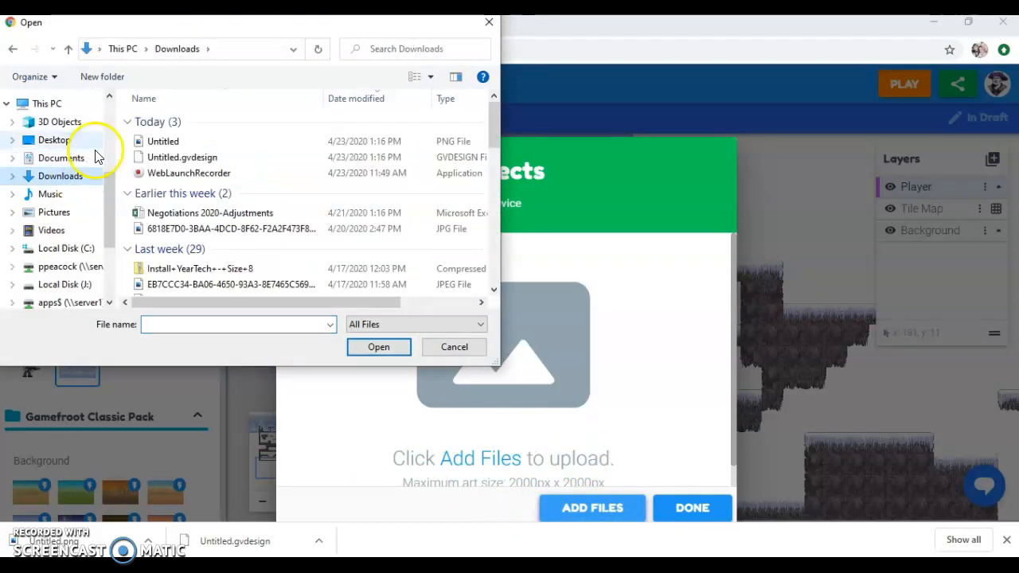
{"action": "left_click", "coordinate": [159, 141]}
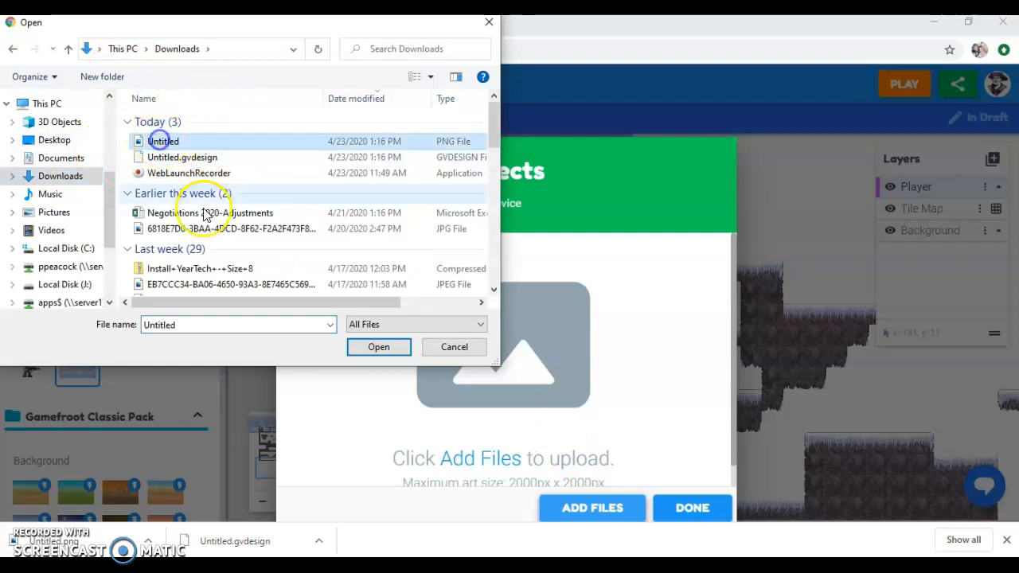
{"action": "left_click", "coordinate": [380, 347]}
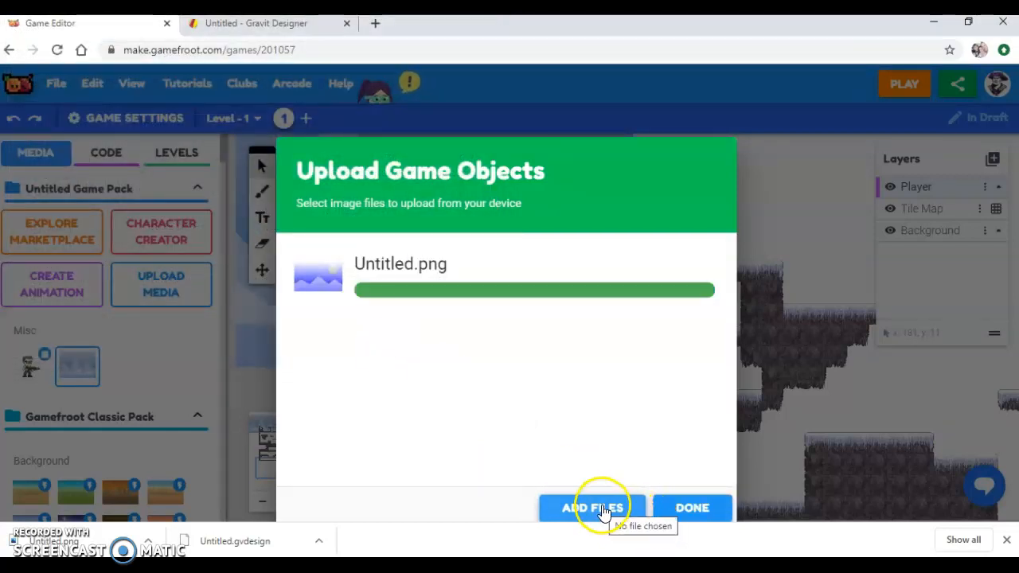
{"action": "left_click", "coordinate": [664, 512]}
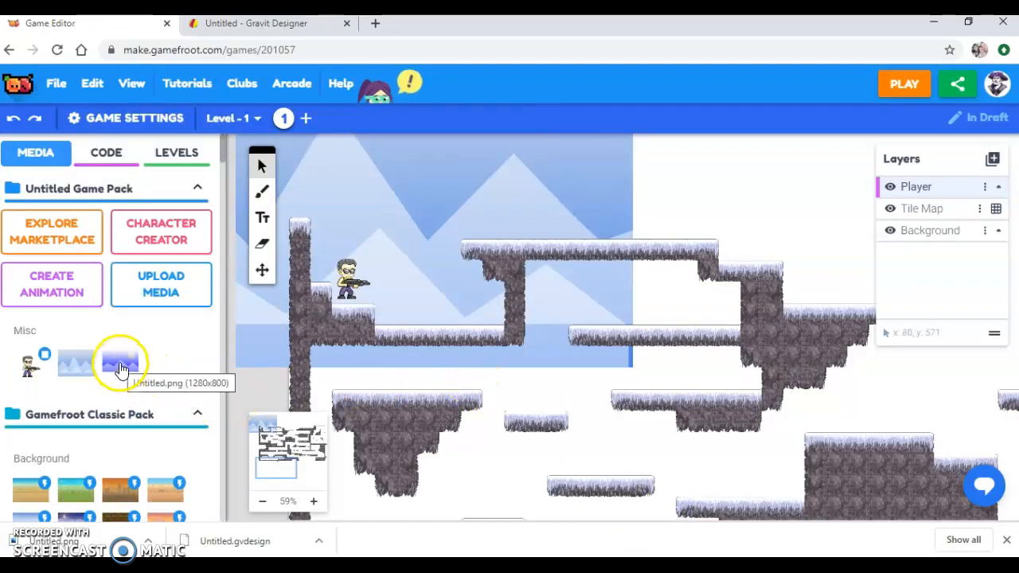
Hide the existing Background layer and add a new layer to the level
{"action": "left_click", "coordinate": [890, 231]}
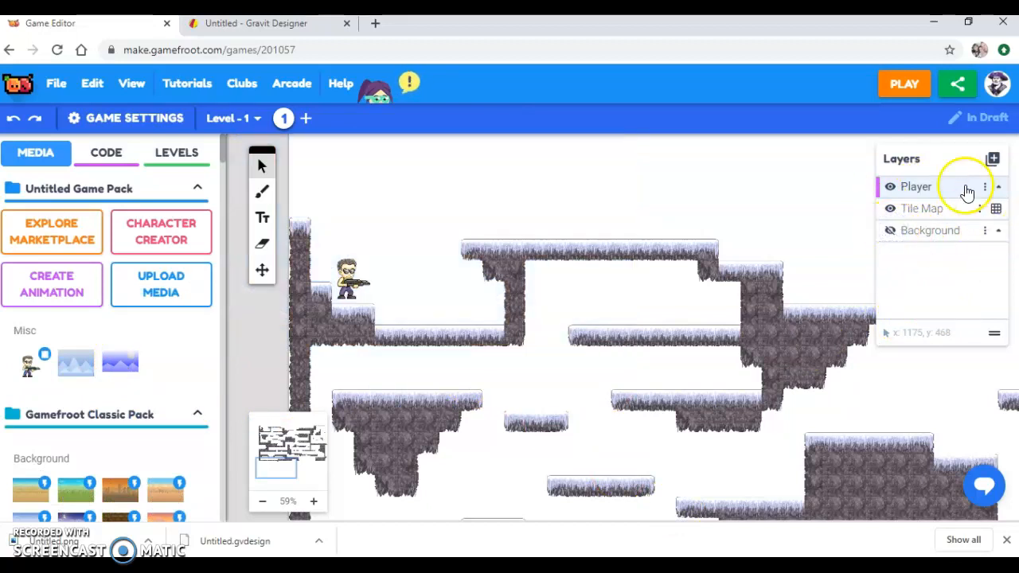
{"action": "left_click", "coordinate": [993, 159]}
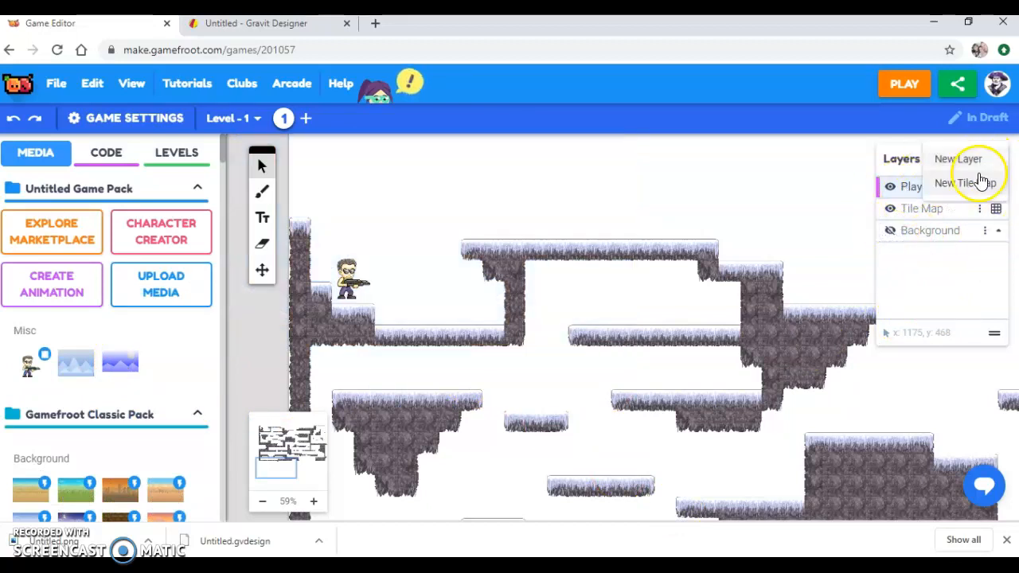
{"action": "left_click", "coordinate": [971, 163]}
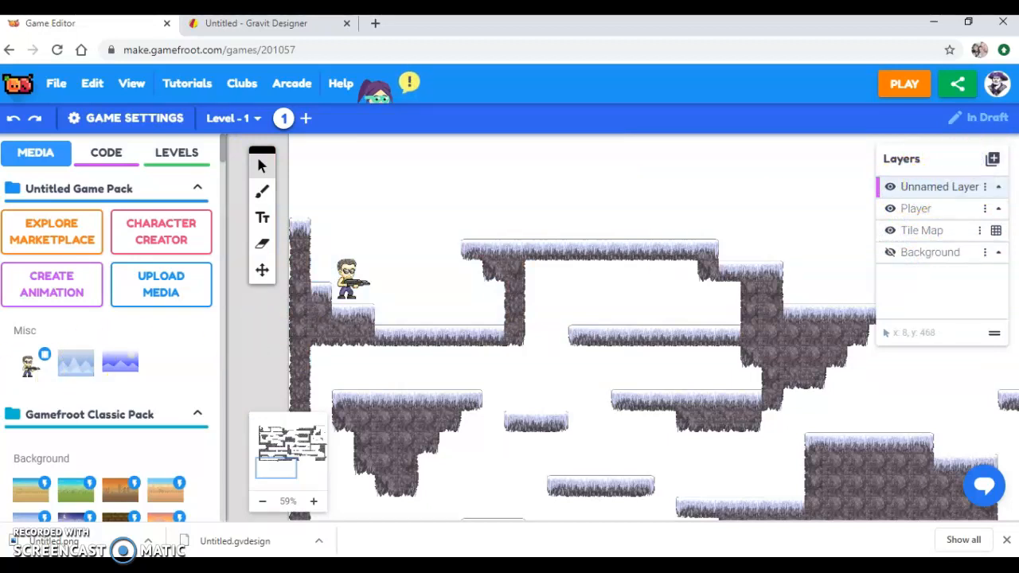
Place the uploaded mountain image at the level's left edge and move its layer directly below Tile Map, shifting the image slightly downward
{"action": "left_click", "coordinate": [120, 363]}
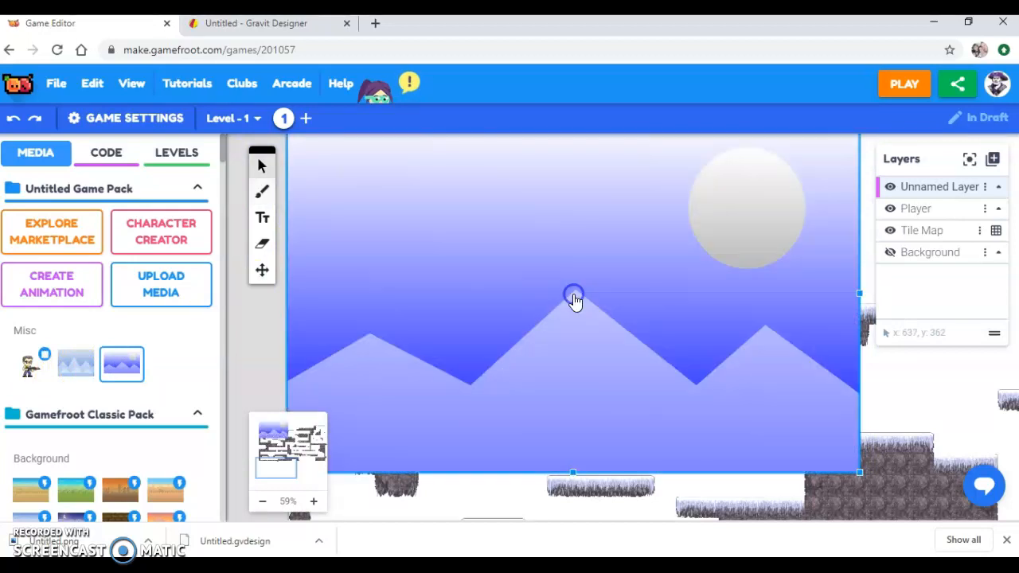
{"action": "left_click", "coordinate": [574, 294]}
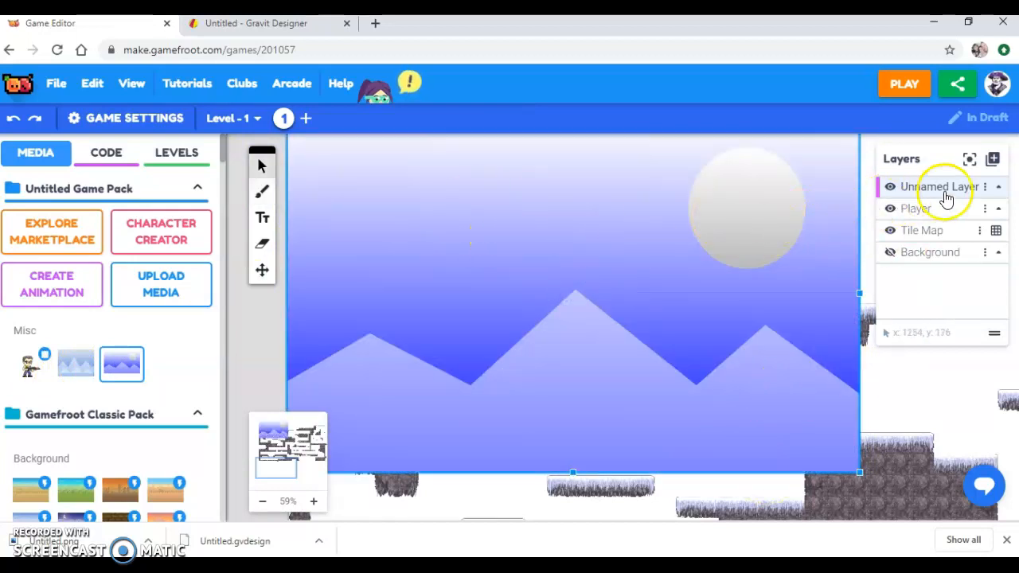
{"action": "left_click_drag", "start_coordinate": [940, 193], "coordinate": [934, 234]}
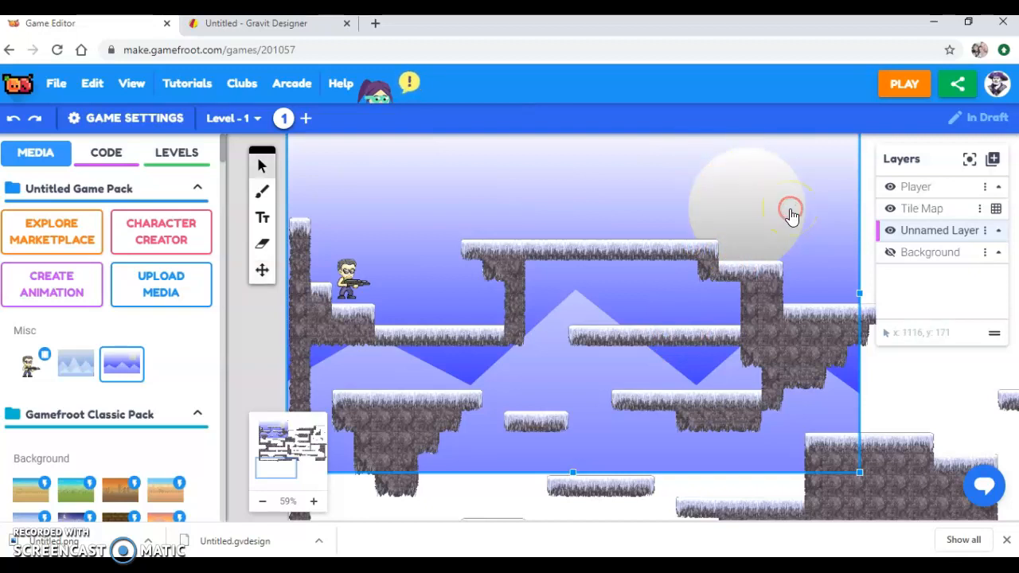
{"action": "left_click", "coordinate": [779, 238]}
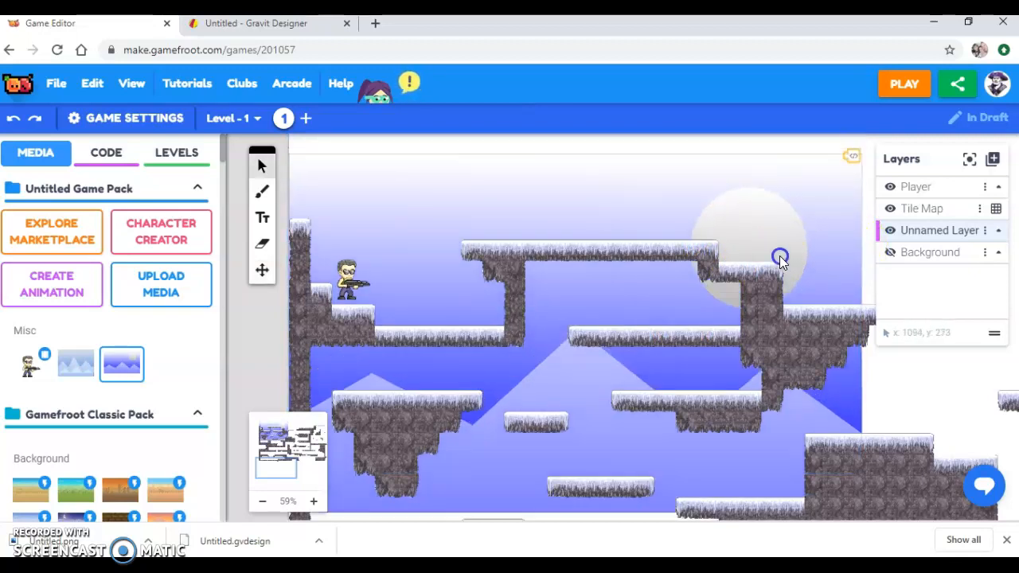
Create a new script on the mountain background image and add a When created event block
{"action": "left_click", "coordinate": [853, 142]}
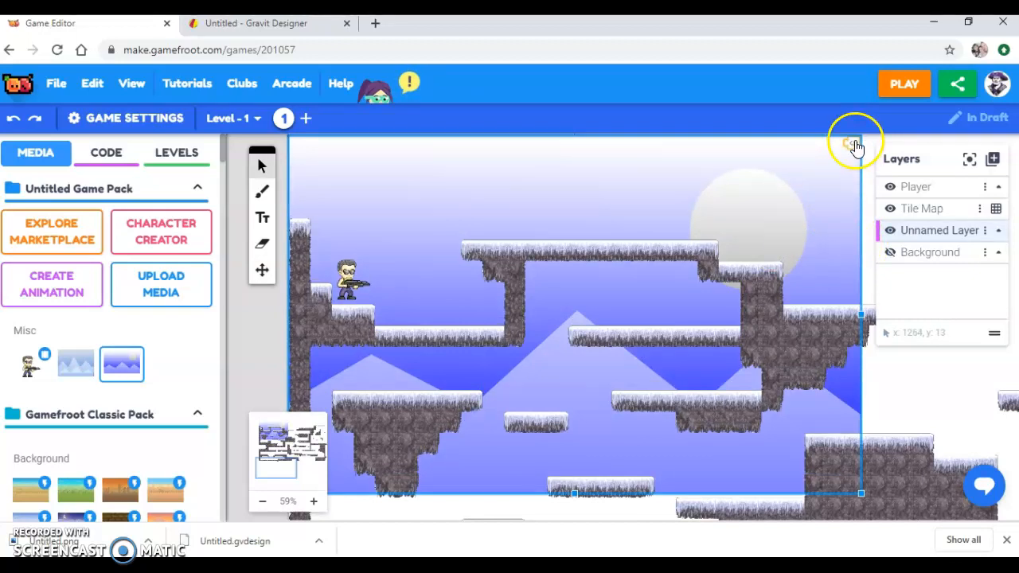
{"action": "left_click", "coordinate": [727, 206]}
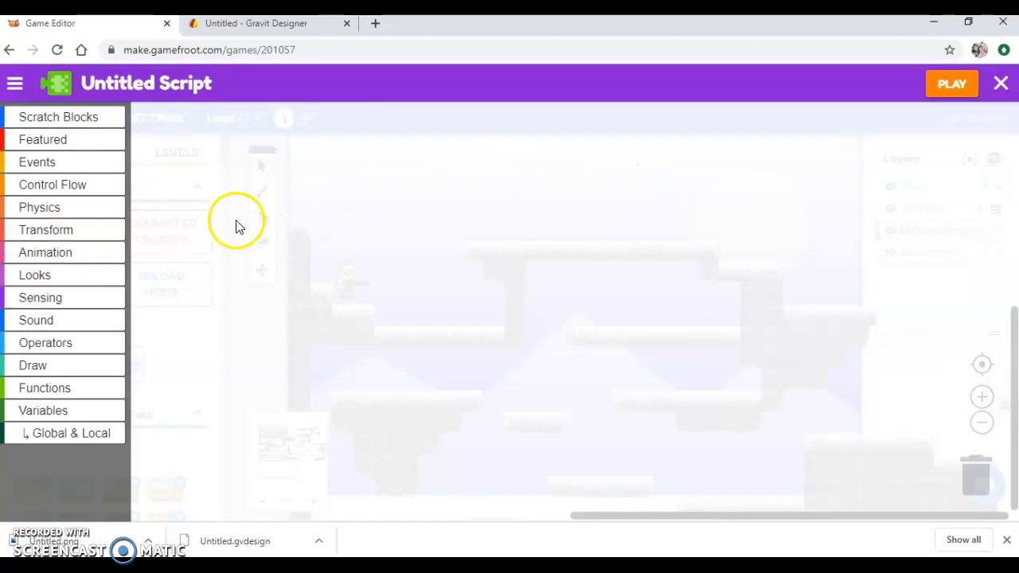
{"action": "left_click", "coordinate": [52, 161]}
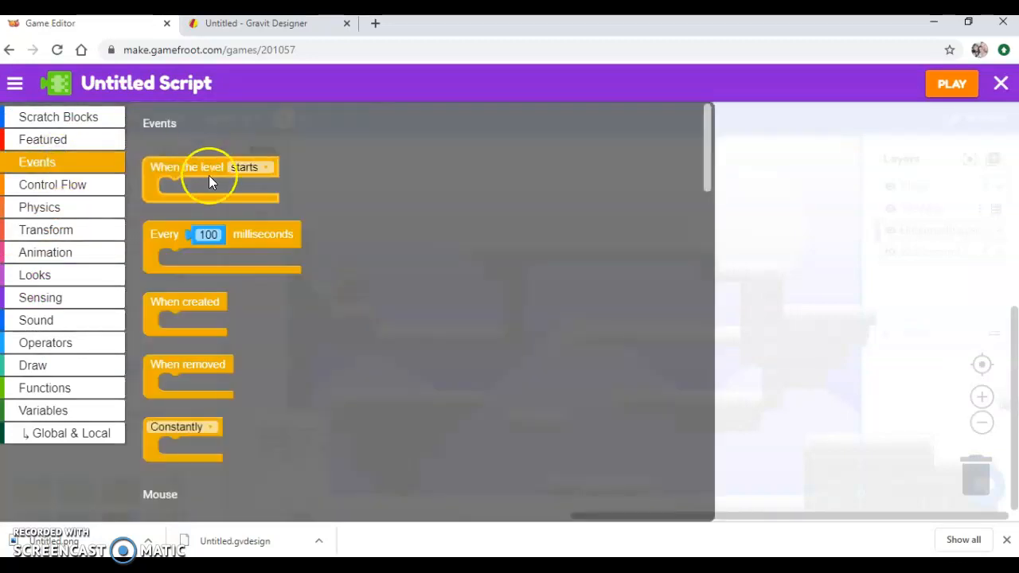
{"action": "left_click_drag", "start_coordinate": [160, 309], "coordinate": [252, 169]}
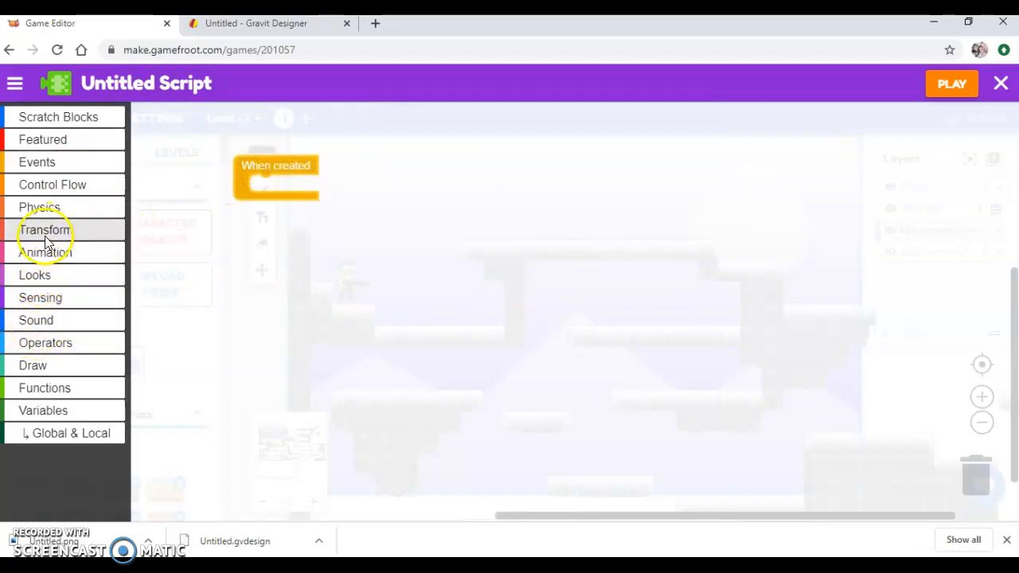
Add a set physics enabled block inside the When created event and set it to false
{"action": "left_click", "coordinate": [45, 211]}
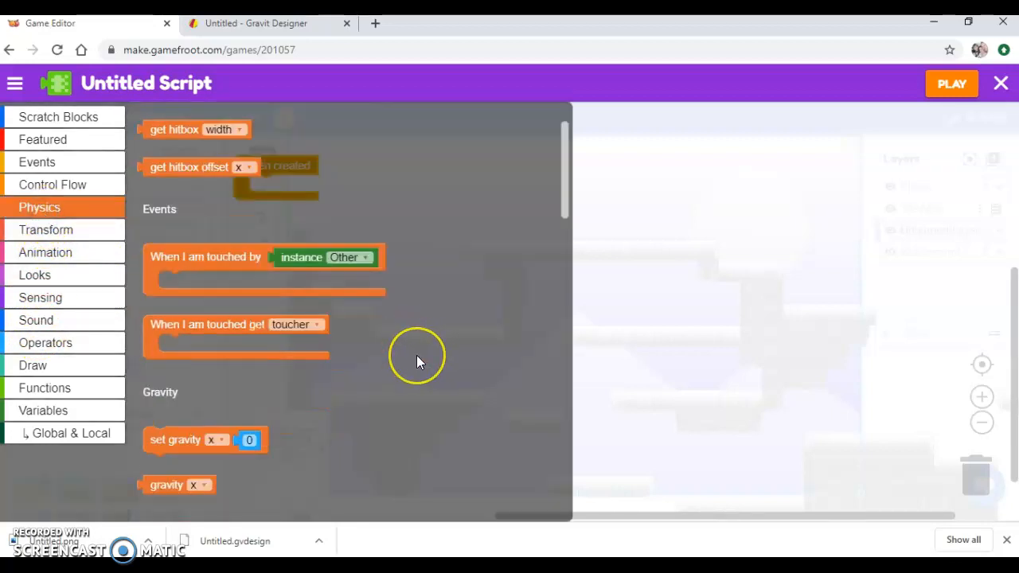
{"action": "scroll", "coordinate": [417, 355], "scroll_direction": "down", "scroll_amount": 5}
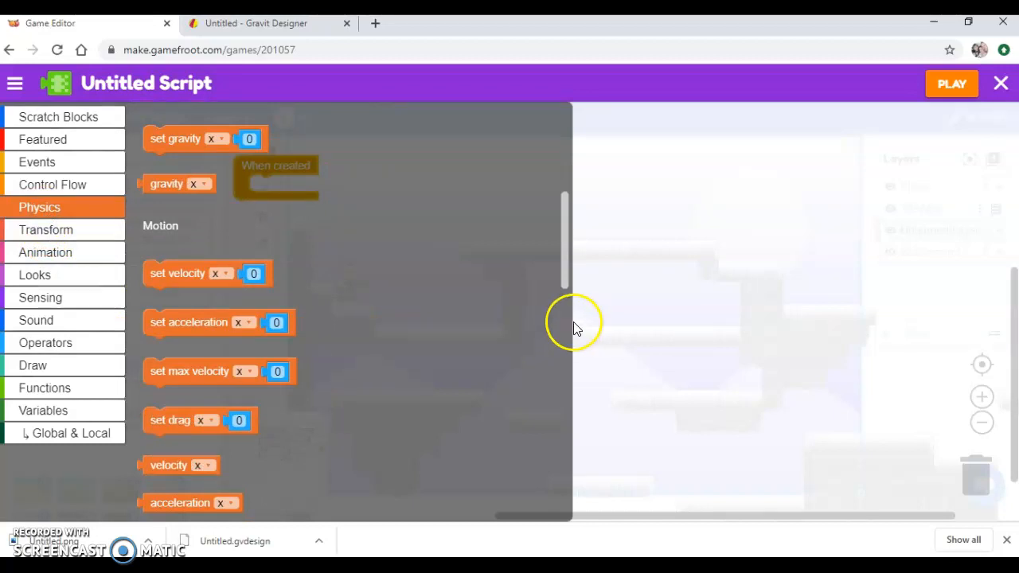
{"action": "left_click_drag", "start_coordinate": [563, 273], "coordinate": [585, 430]}
{"action": "left_click", "coordinate": [205, 413]}
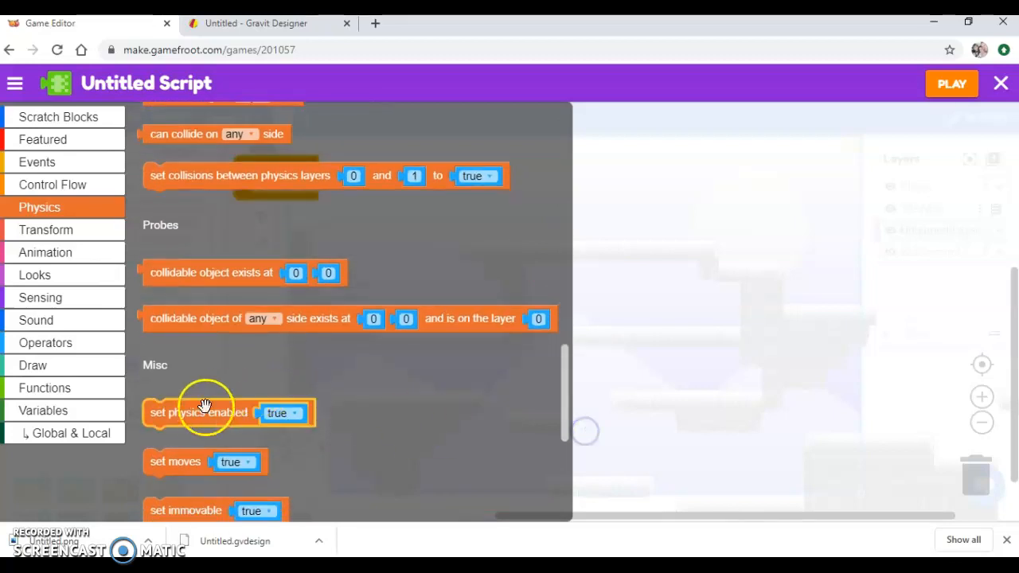
{"action": "left_click_drag", "start_coordinate": [205, 413], "coordinate": [326, 192]}
{"action": "left_click", "coordinate": [401, 188]}
{"action": "left_click", "coordinate": [391, 250]}
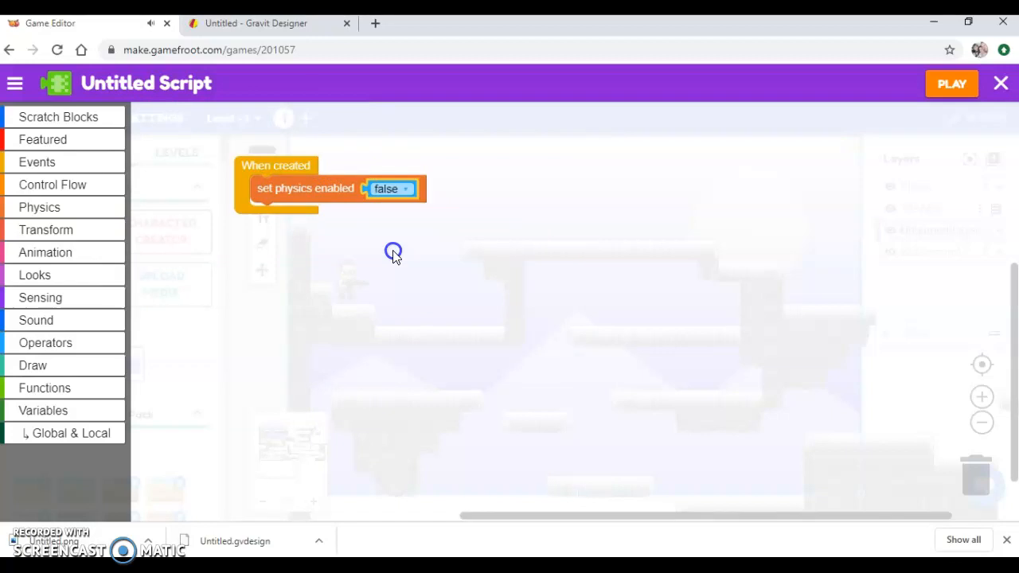
{"action": "mouse_move", "coordinate": [348, 198]}
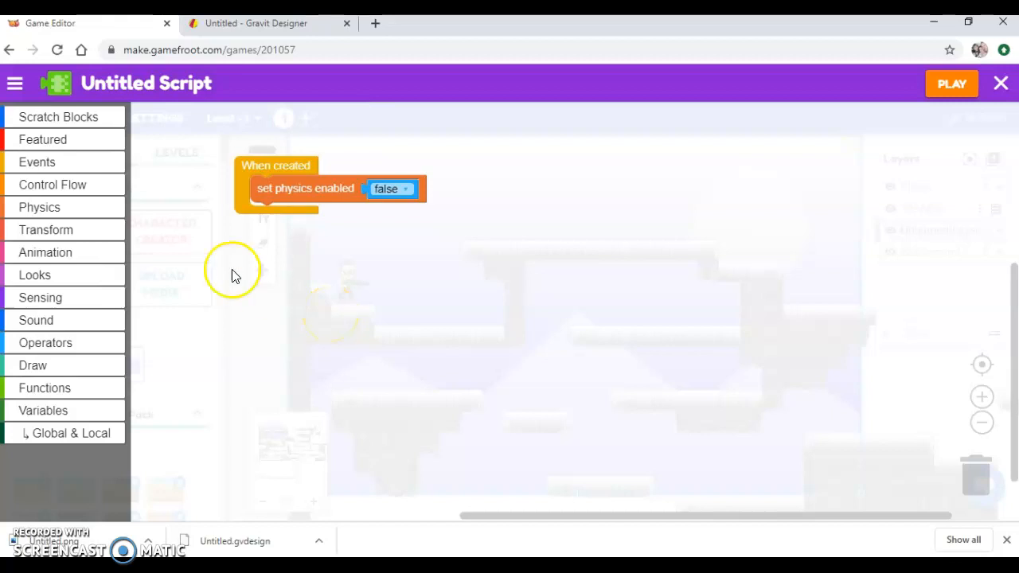
Add a Constantly event below When created and place a separate set x position of myself block in the workspace
{"action": "left_click", "coordinate": [41, 164]}
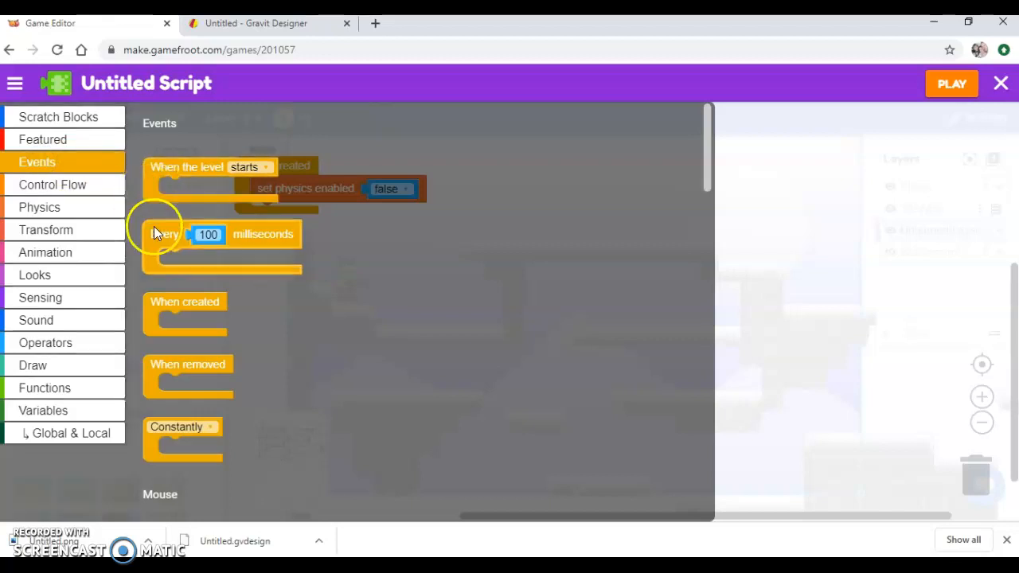
{"action": "left_click_drag", "start_coordinate": [166, 431], "coordinate": [270, 283]}
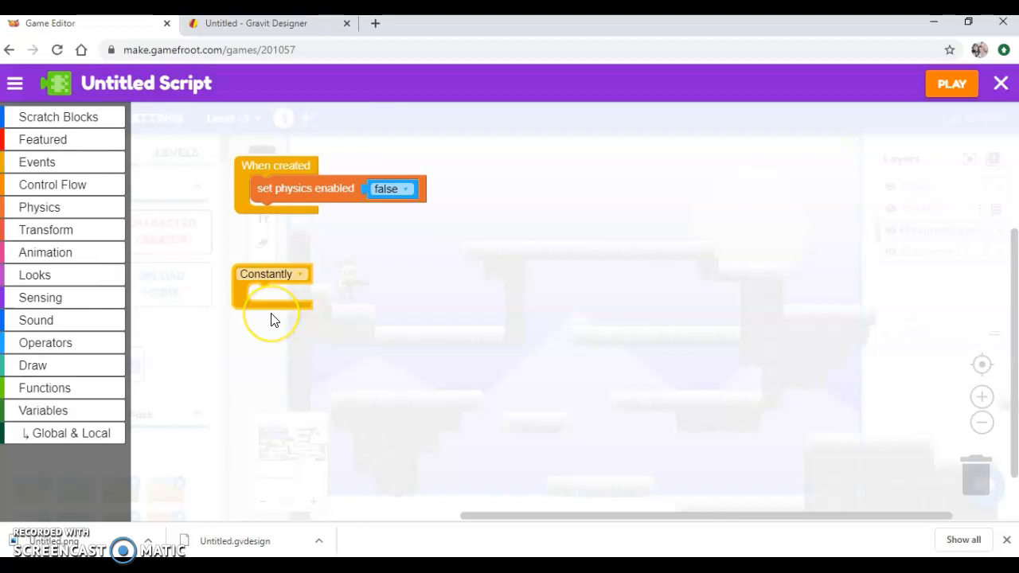
{"action": "left_click", "coordinate": [41, 235]}
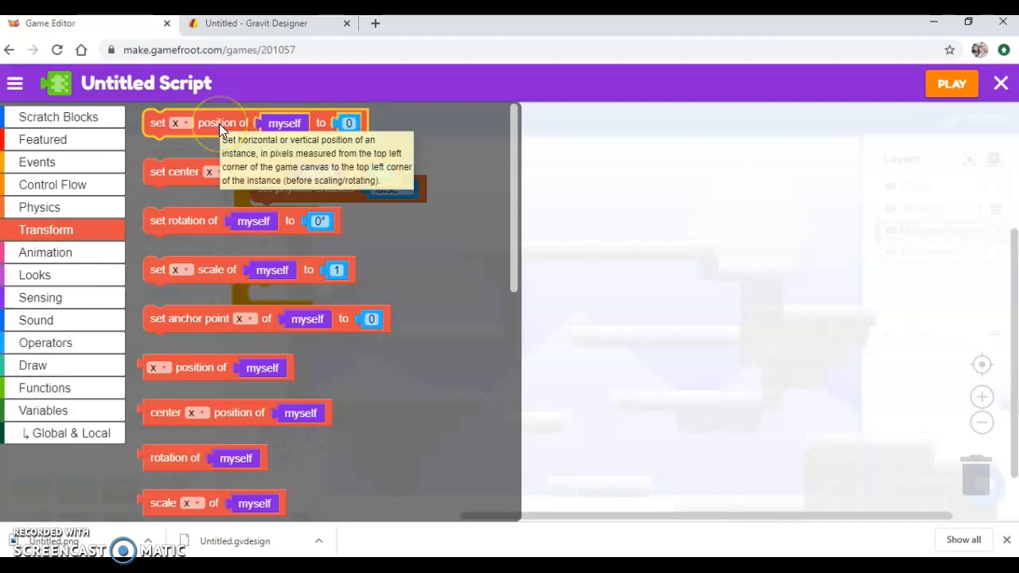
{"action": "left_click_drag", "start_coordinate": [219, 123], "coordinate": [575, 255]}
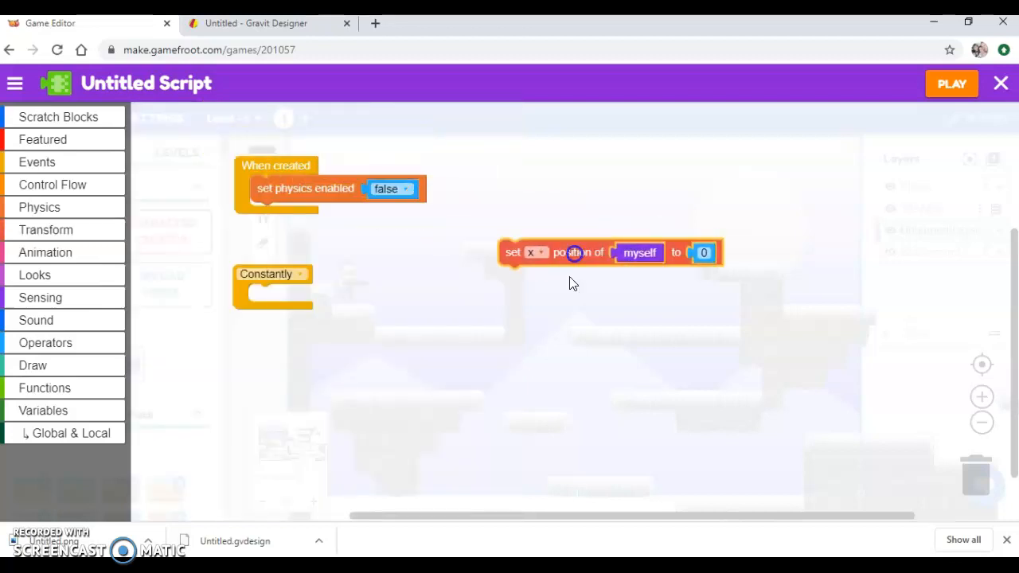
{"action": "left_click", "coordinate": [692, 256]}
{"action": "left_click_drag", "start_coordinate": [692, 256], "coordinate": [96, 473]}
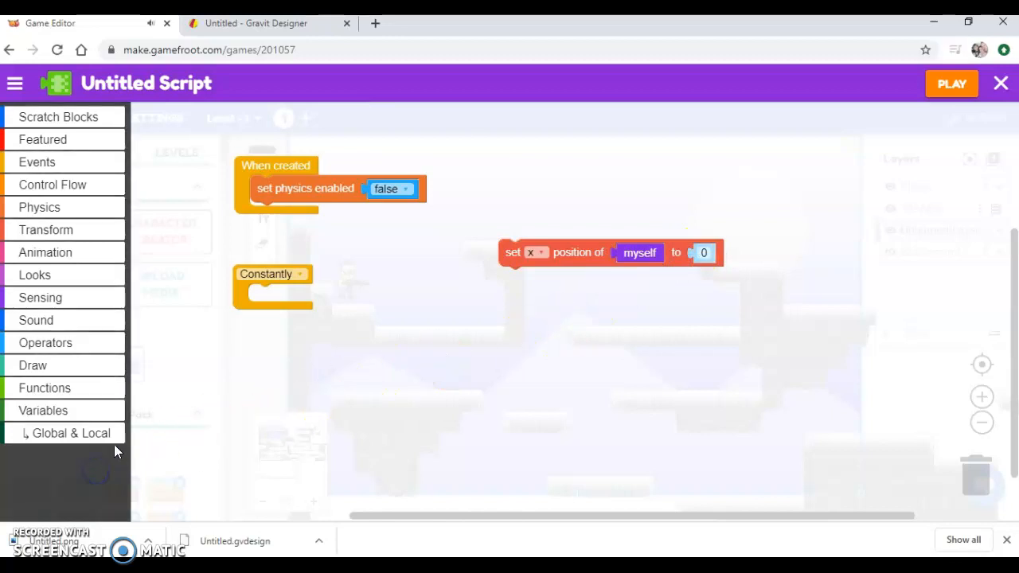
Look through the Looks, Transform and Sensing blocks for one that gives the camera position
{"action": "left_click", "coordinate": [35, 276]}
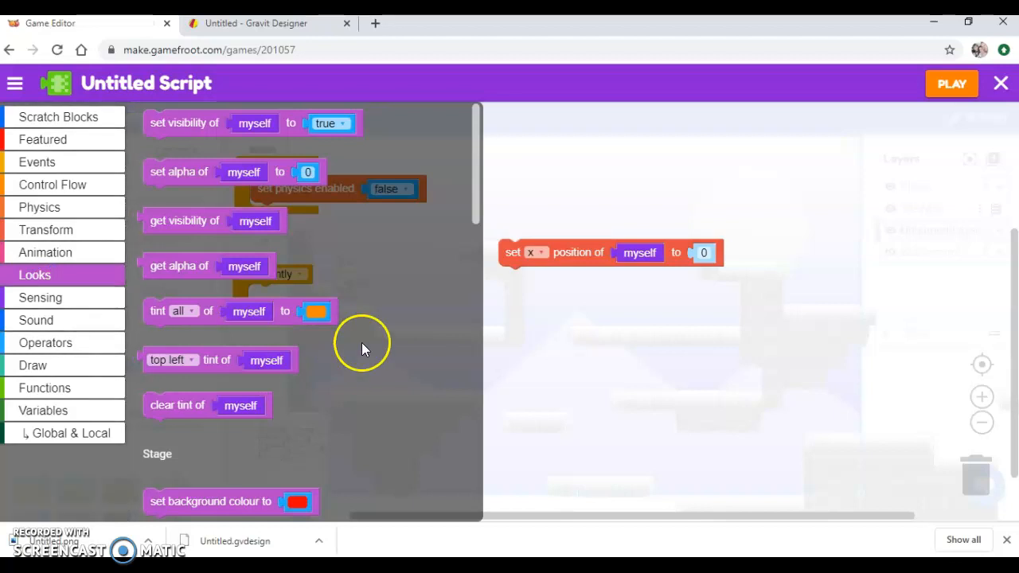
{"action": "scroll", "coordinate": [351, 341], "scroll_direction": "down", "scroll_amount": 3}
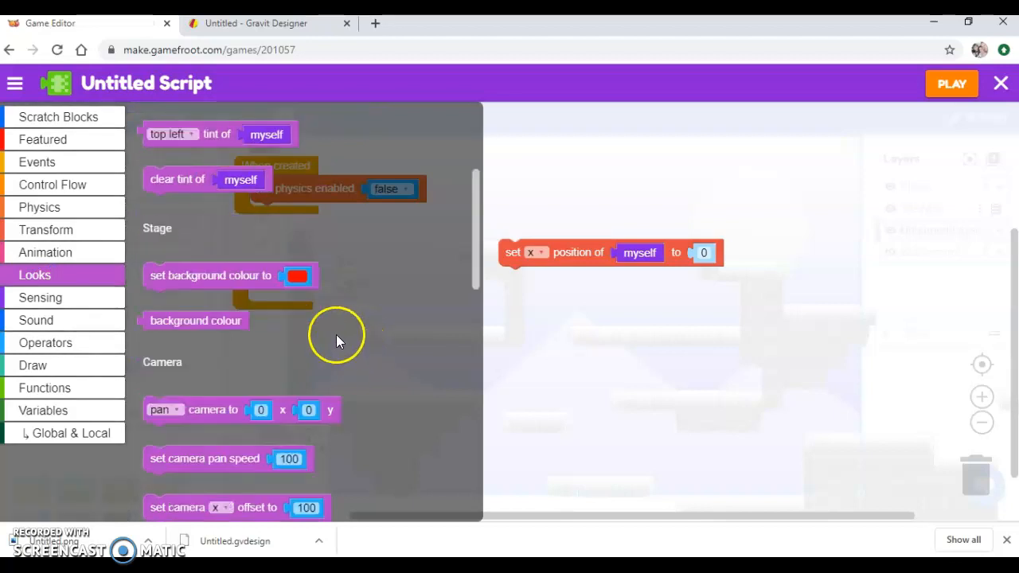
{"action": "left_click", "coordinate": [45, 229]}
{"action": "left_click_drag", "start_coordinate": [514, 266], "coordinate": [521, 207]}
{"action": "left_click", "coordinate": [524, 202]}
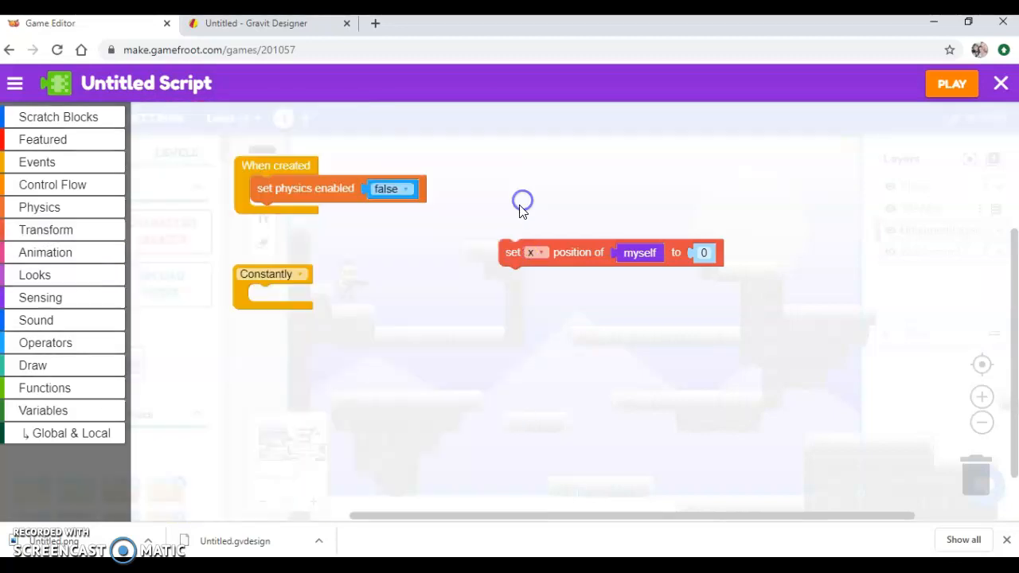
{"action": "left_click", "coordinate": [40, 299]}
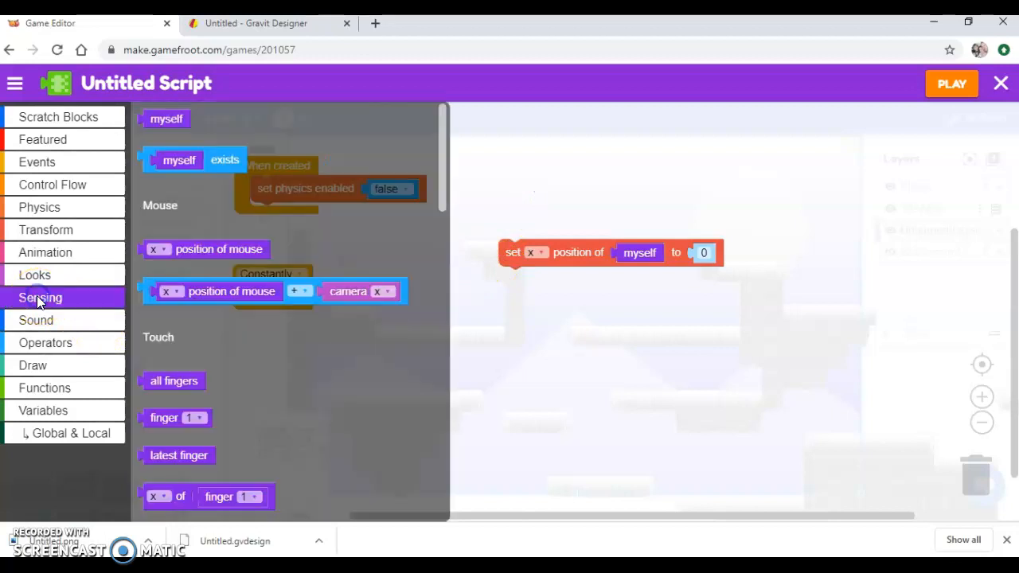
{"action": "scroll", "coordinate": [357, 390], "scroll_direction": "down", "scroll_amount": 2}
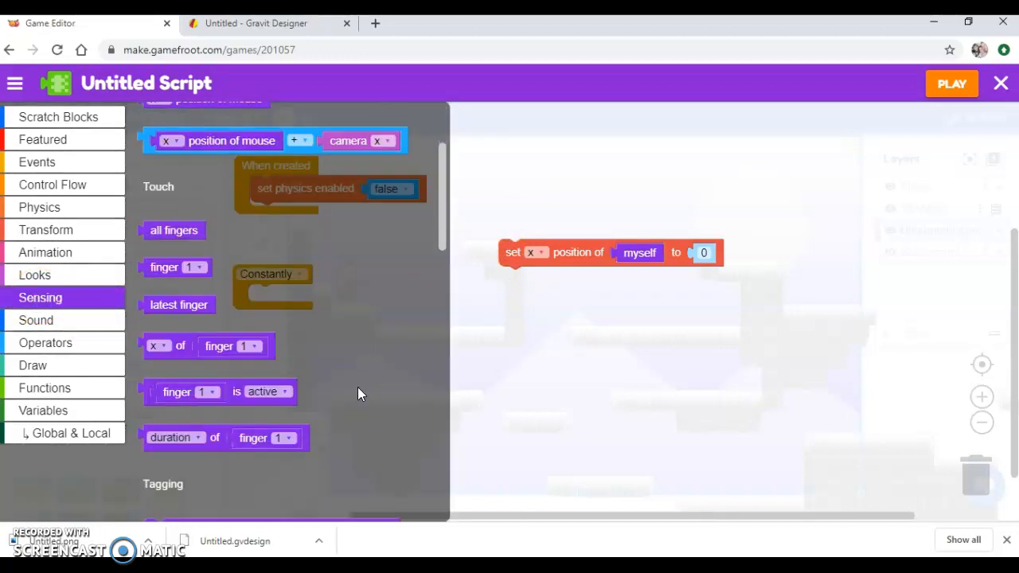
{"action": "scroll", "coordinate": [358, 387], "scroll_direction": "down", "scroll_amount": 6}
{"action": "scroll", "coordinate": [358, 387], "scroll_direction": "down", "scroll_amount": 8}
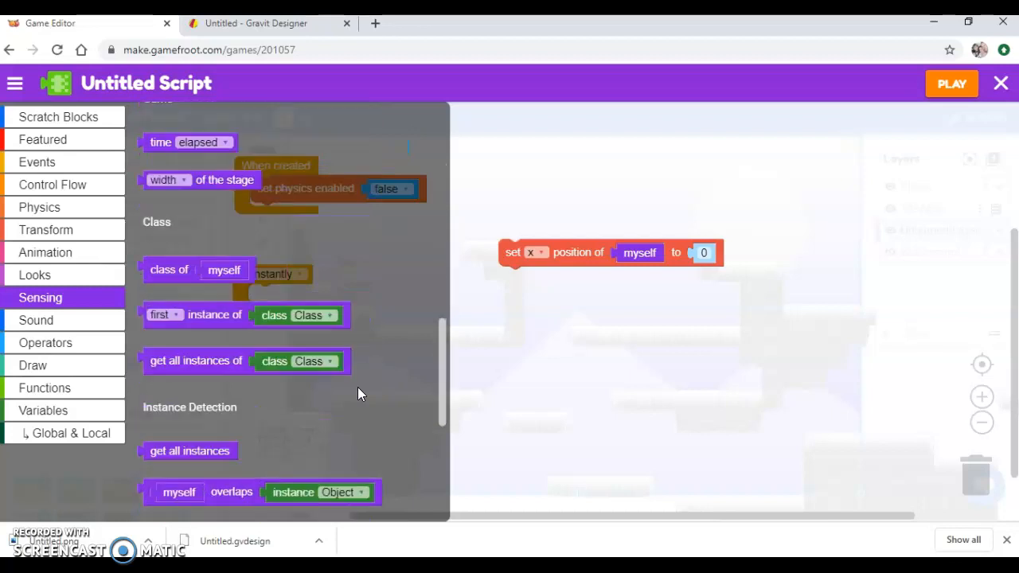
{"action": "scroll", "coordinate": [357, 387], "scroll_direction": "up", "scroll_amount": 14}
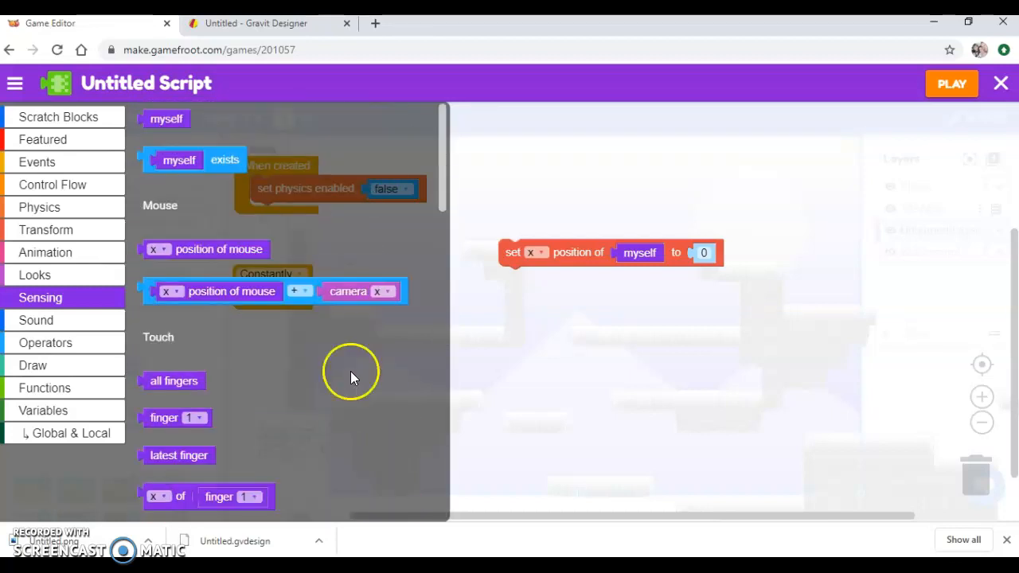
{"action": "scroll", "coordinate": [344, 394], "scroll_direction": "down", "scroll_amount": 1}
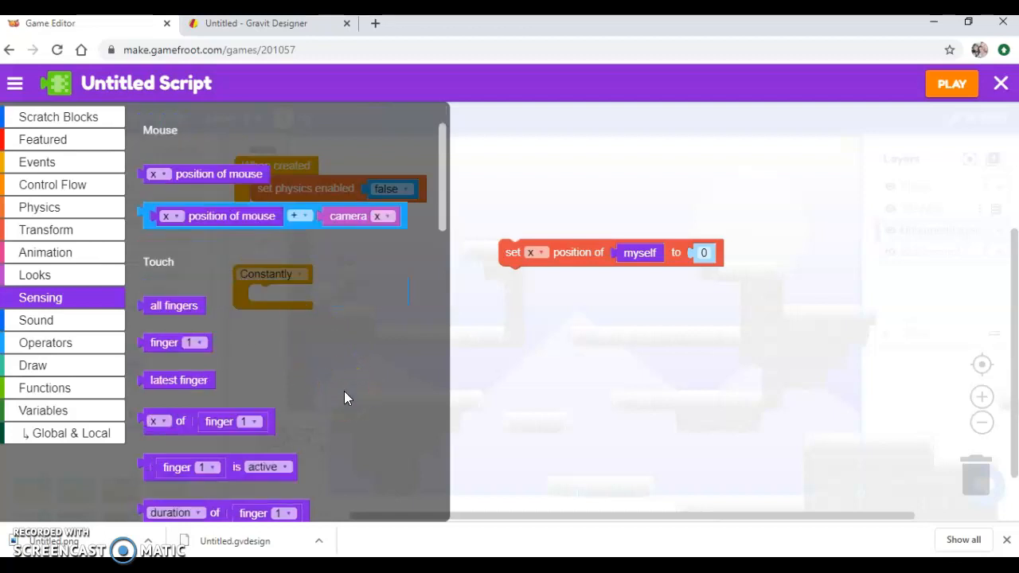
Insert a camera x block as the value of the set x position of myself block
{"action": "left_click", "coordinate": [64, 278]}
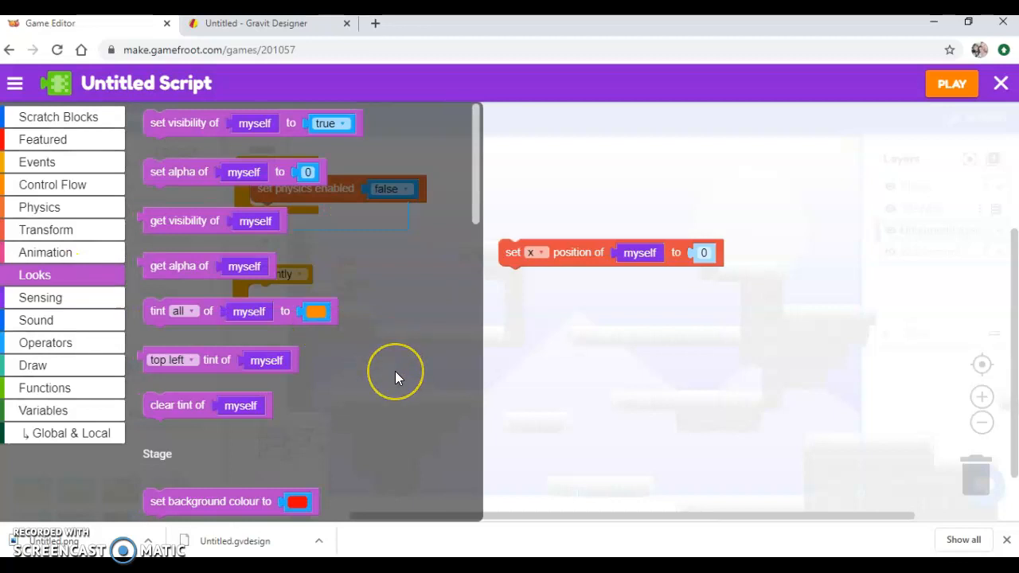
{"action": "scroll", "coordinate": [396, 376], "scroll_direction": "down", "scroll_amount": 2}
{"action": "scroll", "coordinate": [343, 419], "scroll_direction": "down", "scroll_amount": 3}
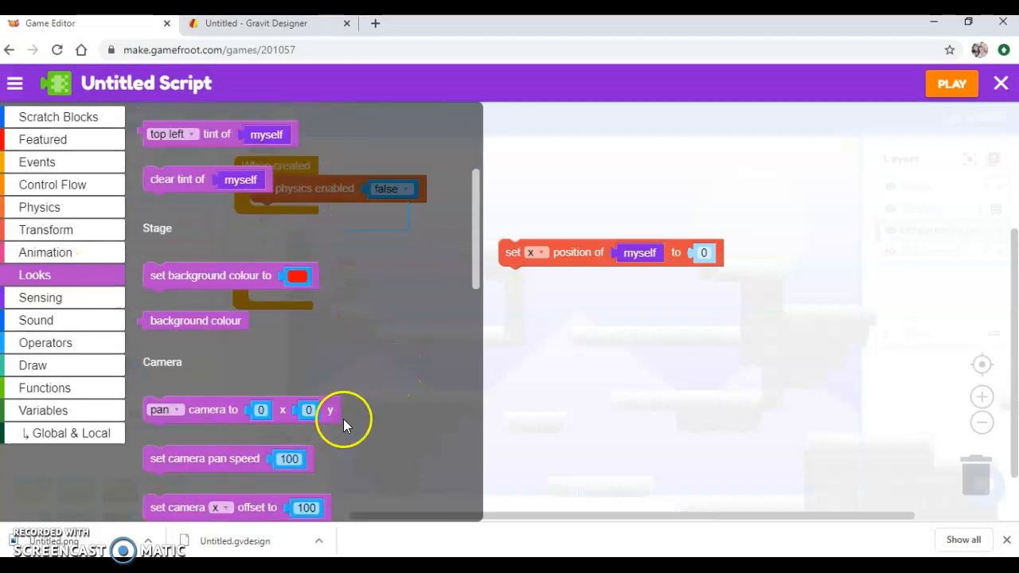
{"action": "scroll", "coordinate": [374, 418], "scroll_direction": "down", "scroll_amount": 1}
{"action": "left_click_drag", "start_coordinate": [163, 380], "coordinate": [717, 267]}
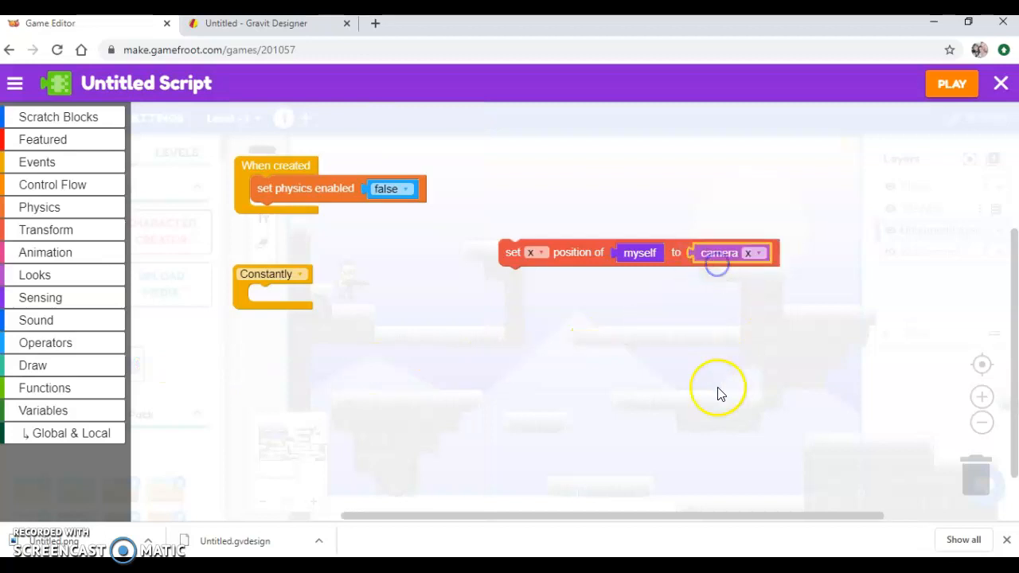
Duplicate the set x position block and change the copy to set the y position of myself to camera y
{"action": "right_click", "coordinate": [589, 253]}
{"action": "left_click", "coordinate": [608, 271]}
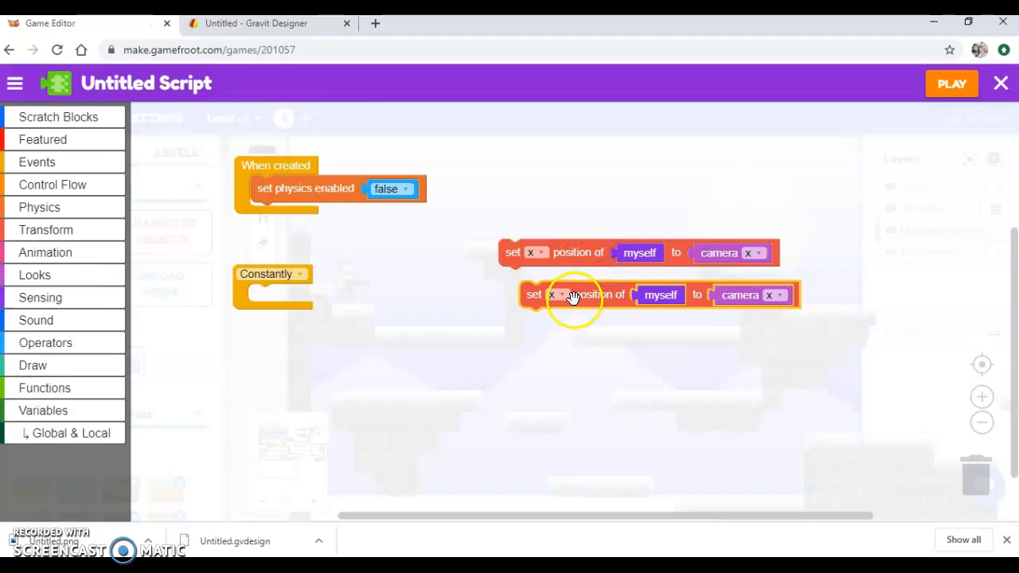
{"action": "left_click", "coordinate": [564, 295]}
{"action": "left_click", "coordinate": [550, 356]}
{"action": "left_click", "coordinate": [784, 299]}
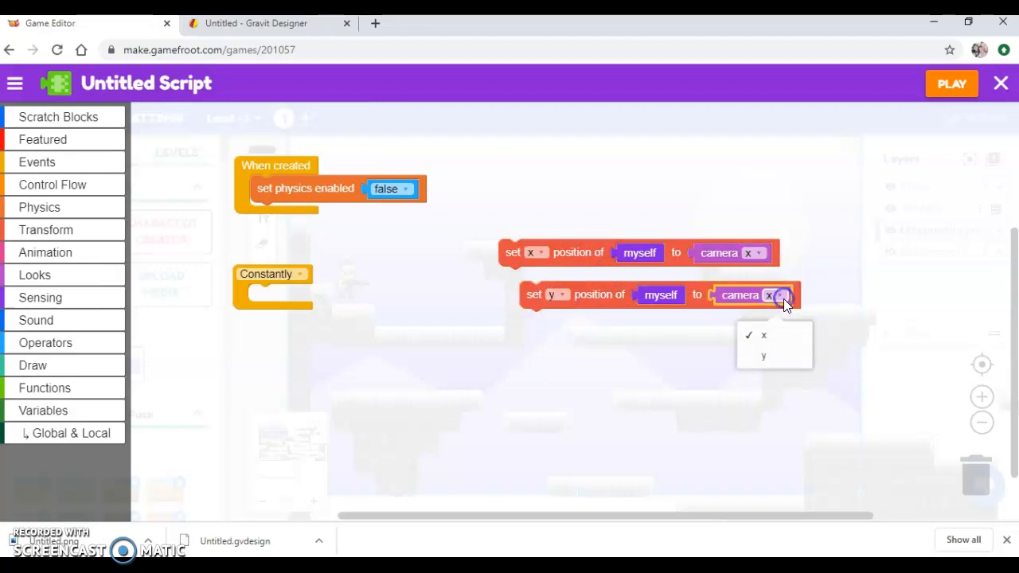
{"action": "left_click", "coordinate": [778, 356]}
Put the x and y position blocks inside the Constantly event and change the event to Post constantly
{"action": "left_click_drag", "start_coordinate": [567, 256], "coordinate": [319, 294]}
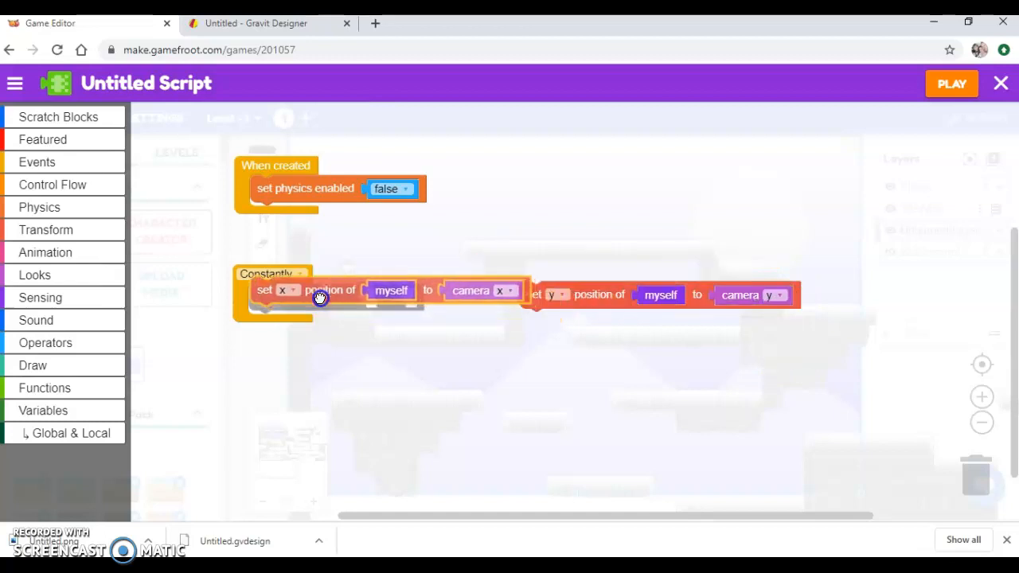
{"action": "left_click_drag", "start_coordinate": [586, 296], "coordinate": [318, 332]}
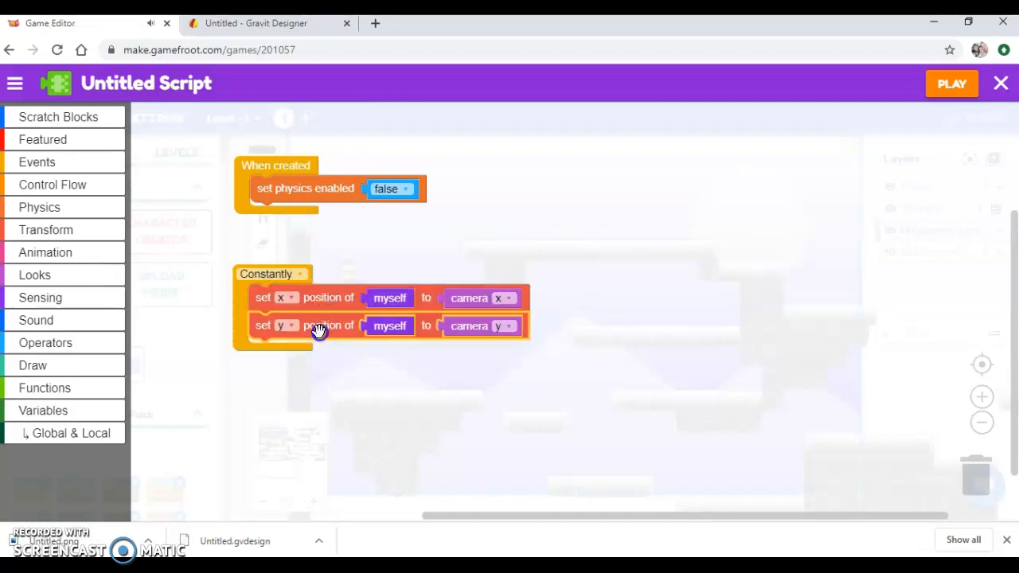
{"action": "left_click", "coordinate": [302, 275]}
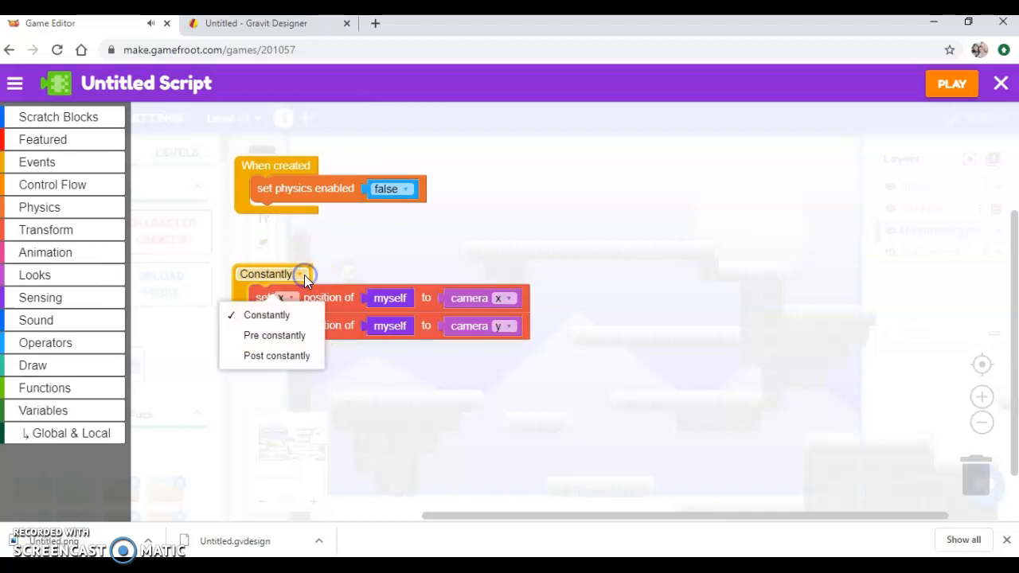
{"action": "left_click", "coordinate": [277, 356]}
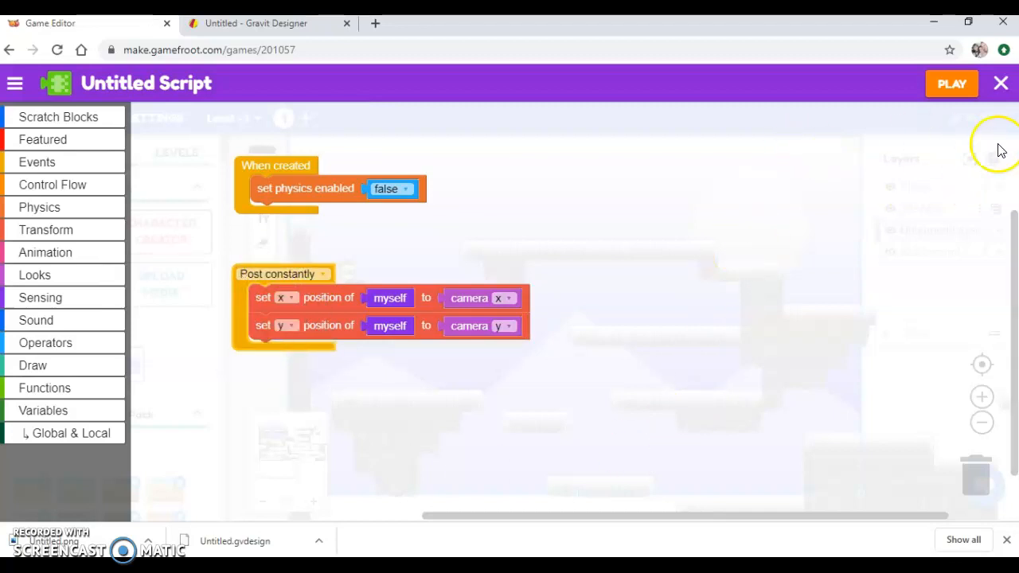
Close the background script, saving it under a name starting with background_cont
{"action": "left_click", "coordinate": [1002, 86]}
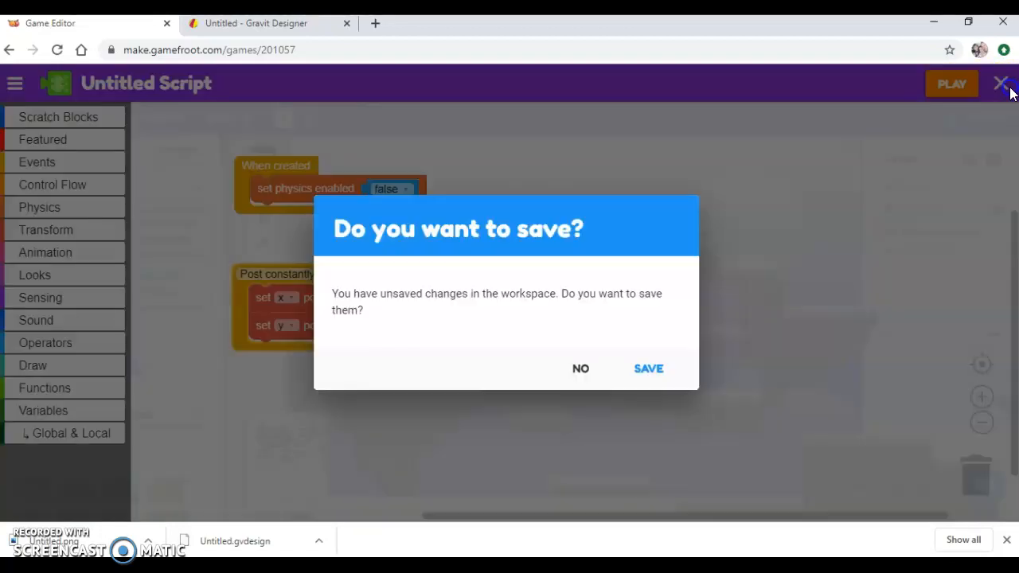
{"action": "left_click", "coordinate": [648, 368]}
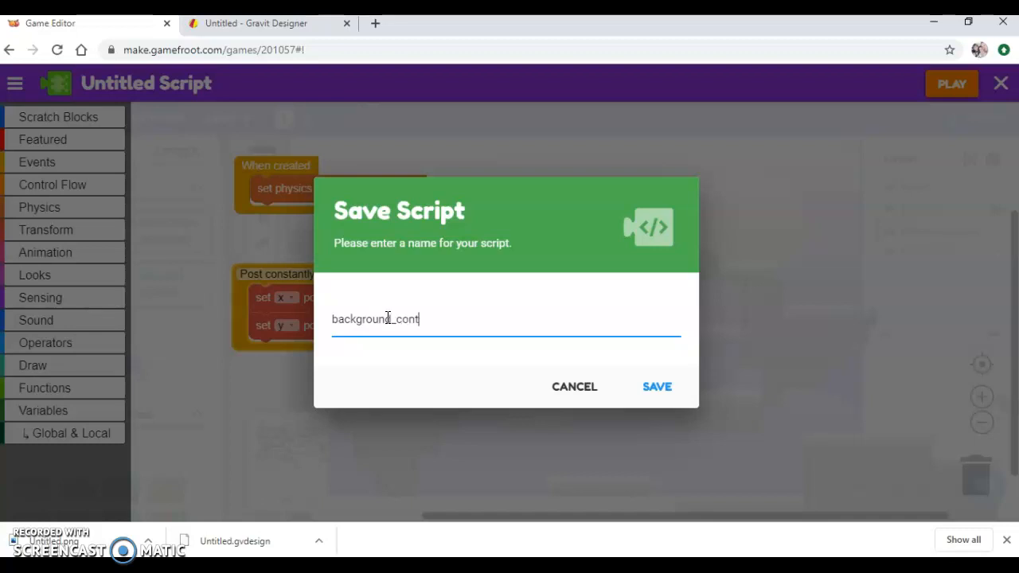
{"action": "left_click", "coordinate": [656, 387]}
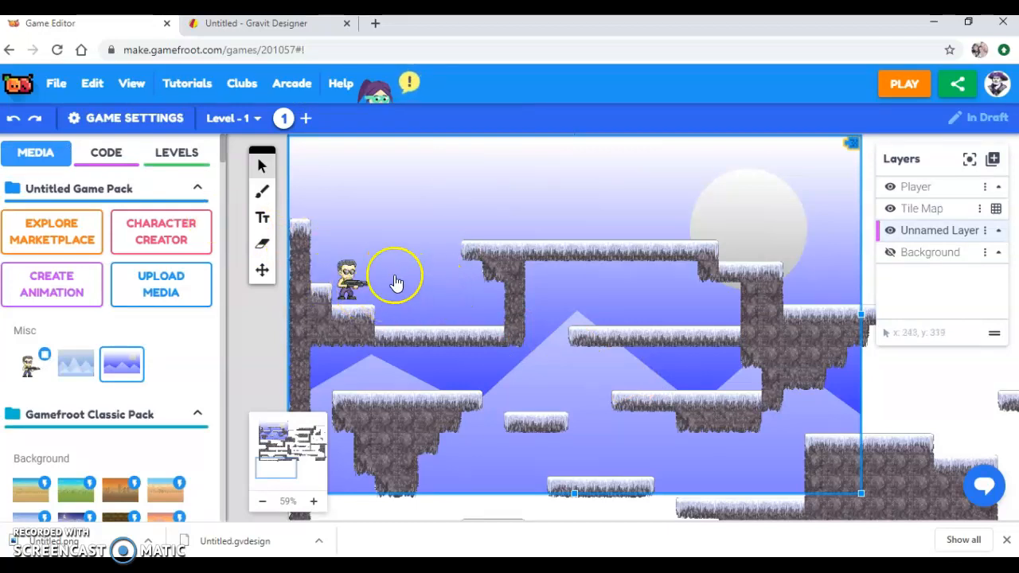
Open the player character's playerController script and examine the Constantly event that centers the camera on the player
{"action": "left_click", "coordinate": [377, 256]}
{"action": "mouse_move", "coordinate": [452, 324]}
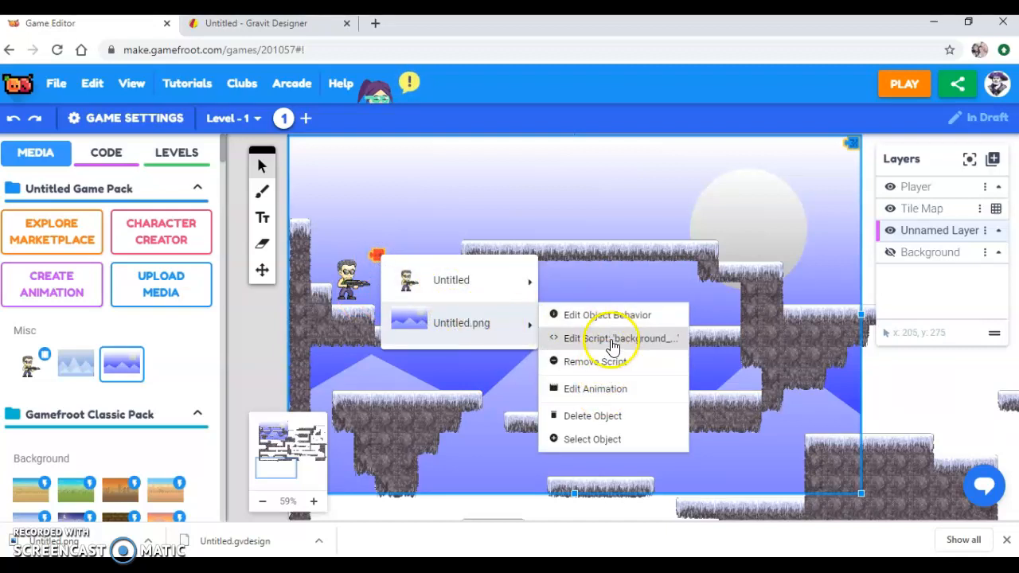
{"action": "mouse_move", "coordinate": [473, 277]}
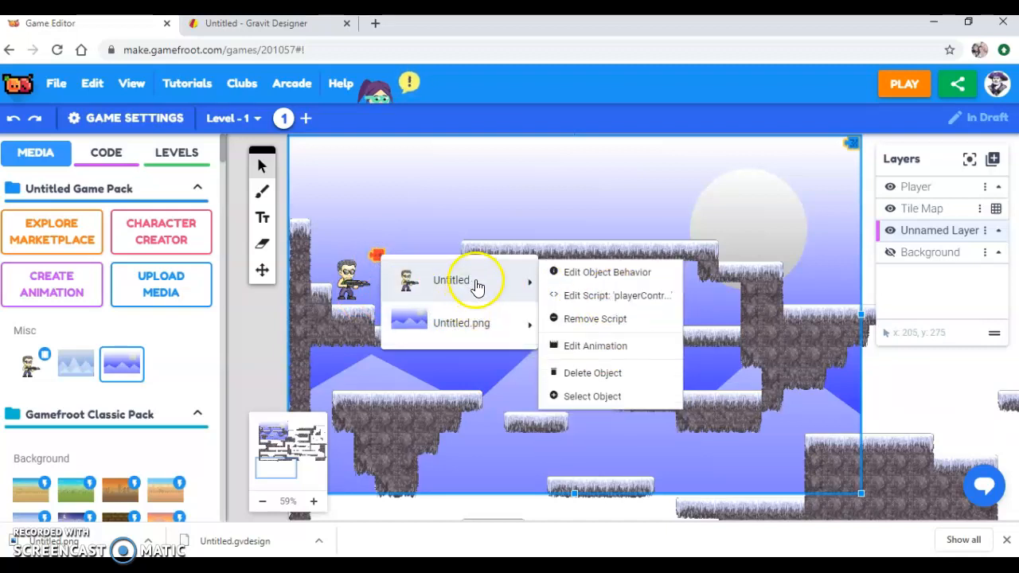
{"action": "left_click", "coordinate": [602, 305]}
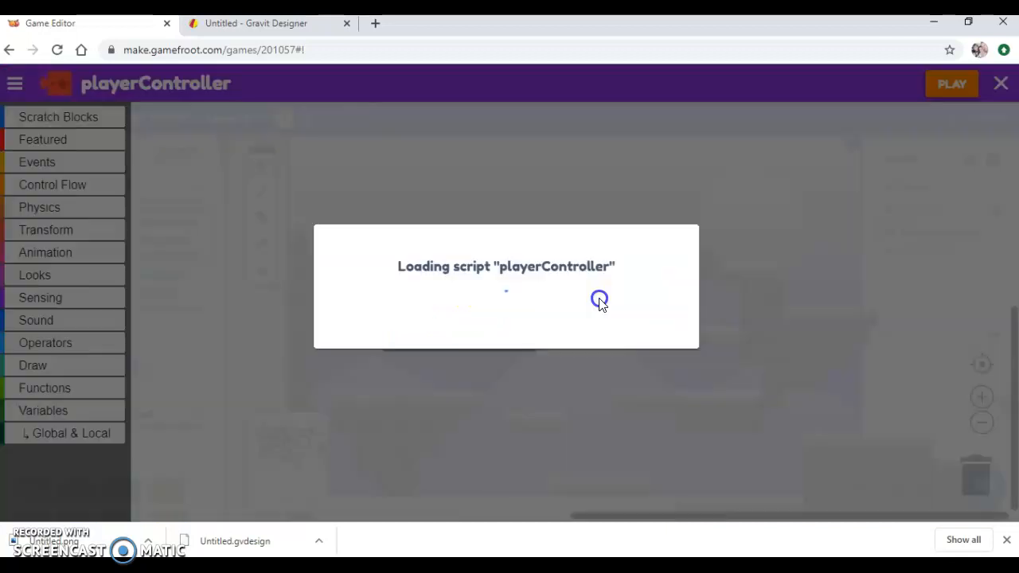
{"action": "scroll", "coordinate": [342, 296], "scroll_direction": "down", "scroll_amount": 2}
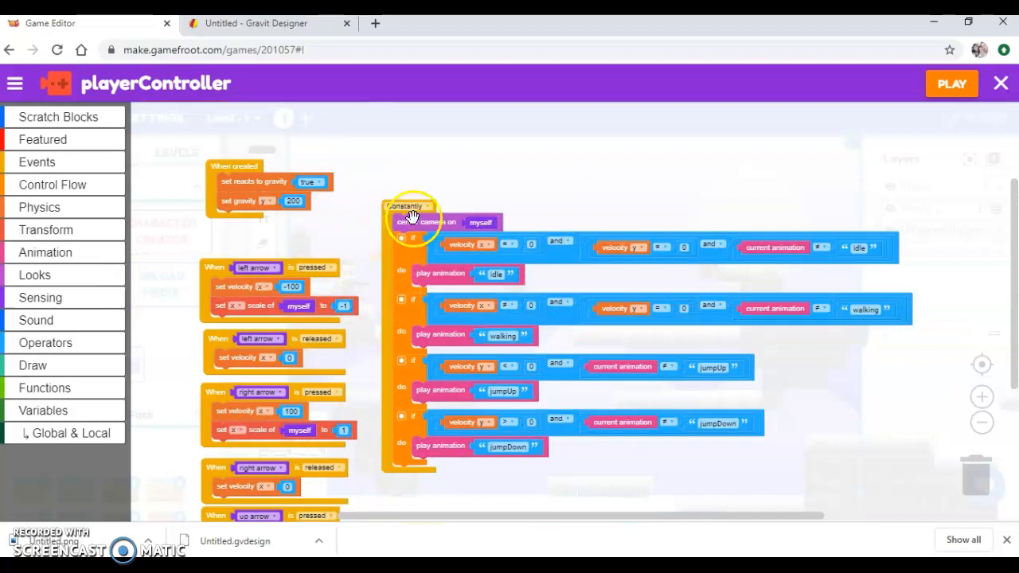
{"action": "scroll", "coordinate": [420, 219], "scroll_direction": "up", "scroll_amount": 2}
{"action": "scroll", "coordinate": [418, 226], "scroll_direction": "down", "scroll_amount": 2}
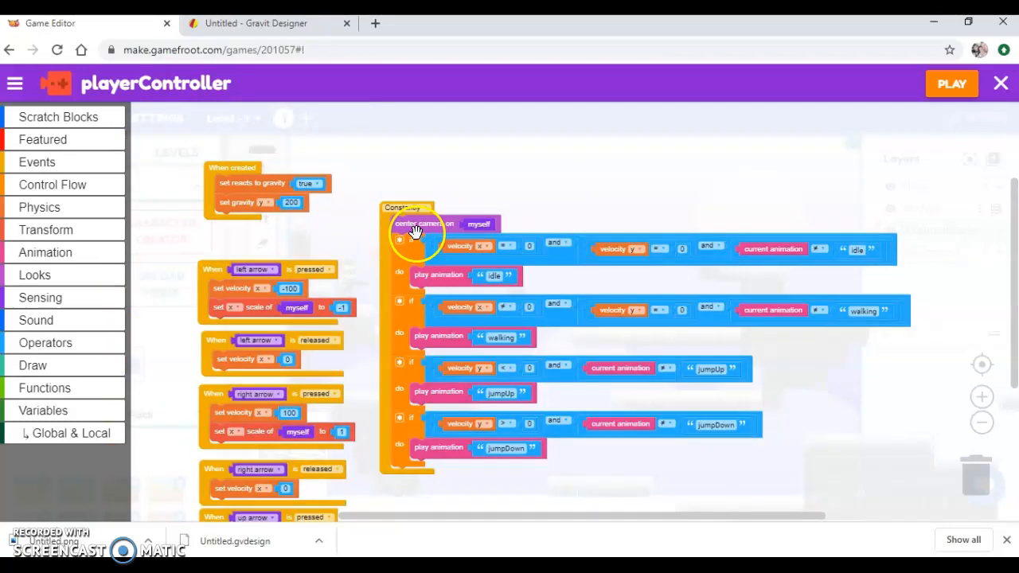
Examine the center camera on myself block in the Constantly event and browse the Camera blocks in the Looks category
{"action": "scroll", "coordinate": [414, 231], "scroll_direction": "down", "scroll_amount": 1}
{"action": "scroll", "coordinate": [495, 247], "scroll_direction": "up", "scroll_amount": 4}
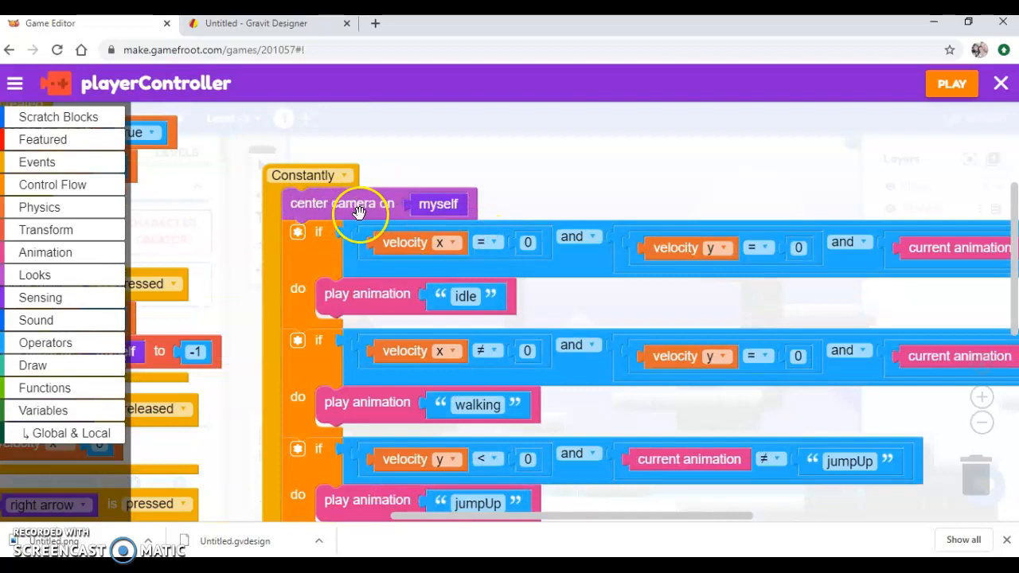
{"action": "left_click", "coordinate": [32, 277]}
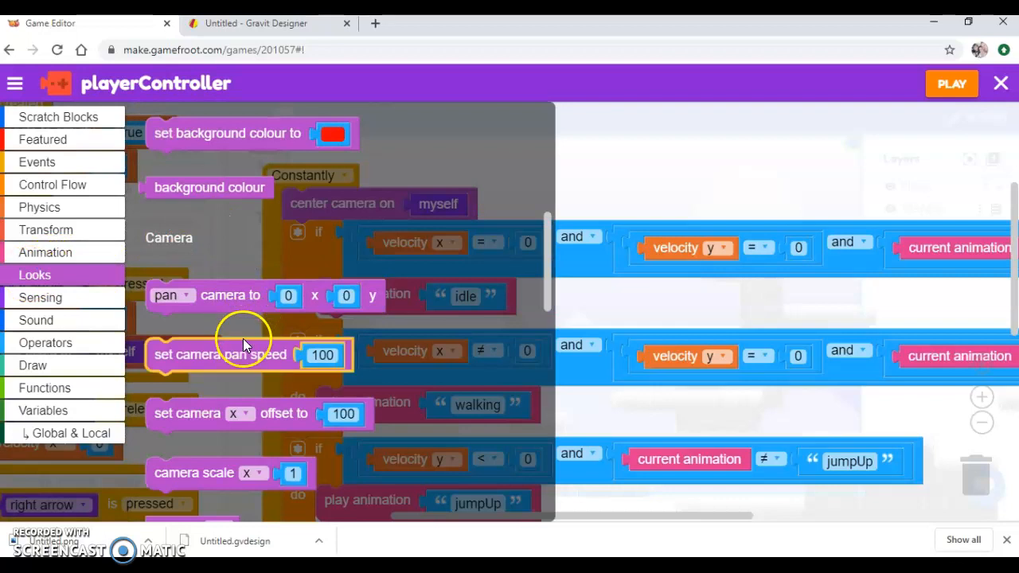
{"action": "left_click", "coordinate": [152, 415]}
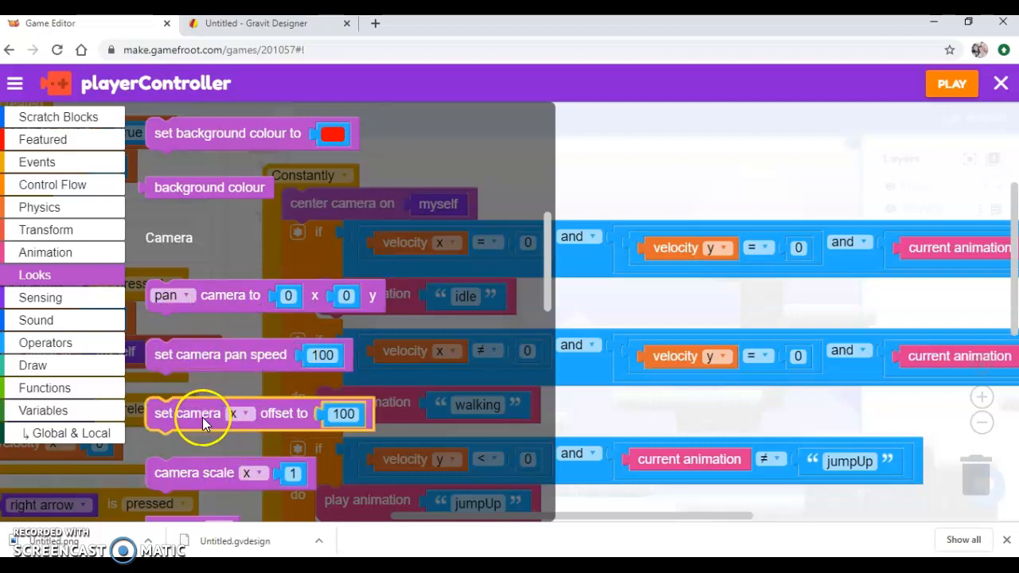
{"action": "scroll", "coordinate": [340, 427], "scroll_direction": "down", "scroll_amount": 3}
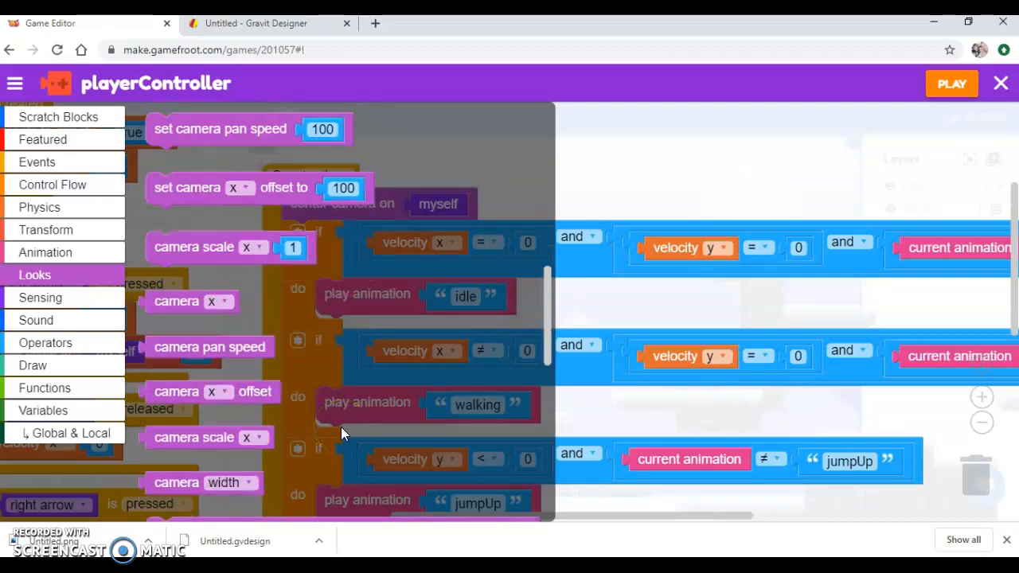
{"action": "scroll", "coordinate": [341, 432], "scroll_direction": "down", "scroll_amount": 1}
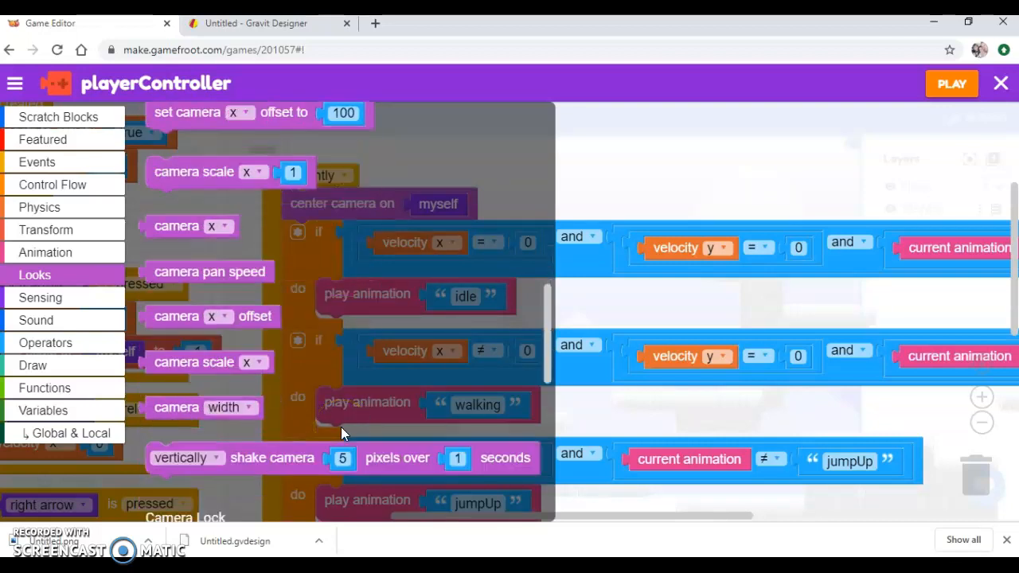
{"action": "scroll", "coordinate": [341, 432], "scroll_direction": "up", "scroll_amount": 1}
{"action": "left_click", "coordinate": [605, 198]}
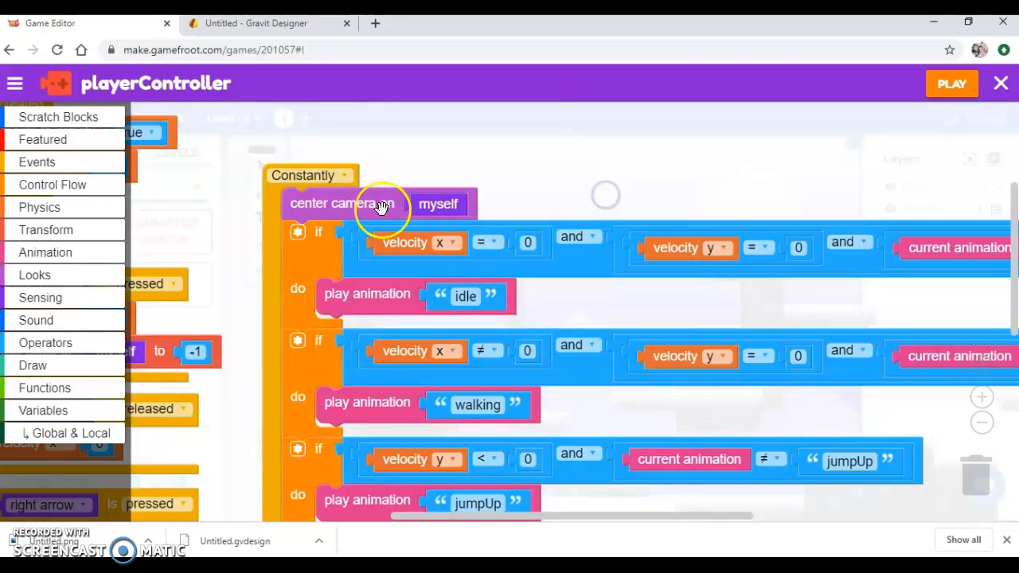
Look through the Looks blocks for the Camera Lock block that centers the camera on myself
{"action": "left_click", "coordinate": [40, 278]}
{"action": "scroll", "coordinate": [342, 343], "scroll_direction": "down", "scroll_amount": 3}
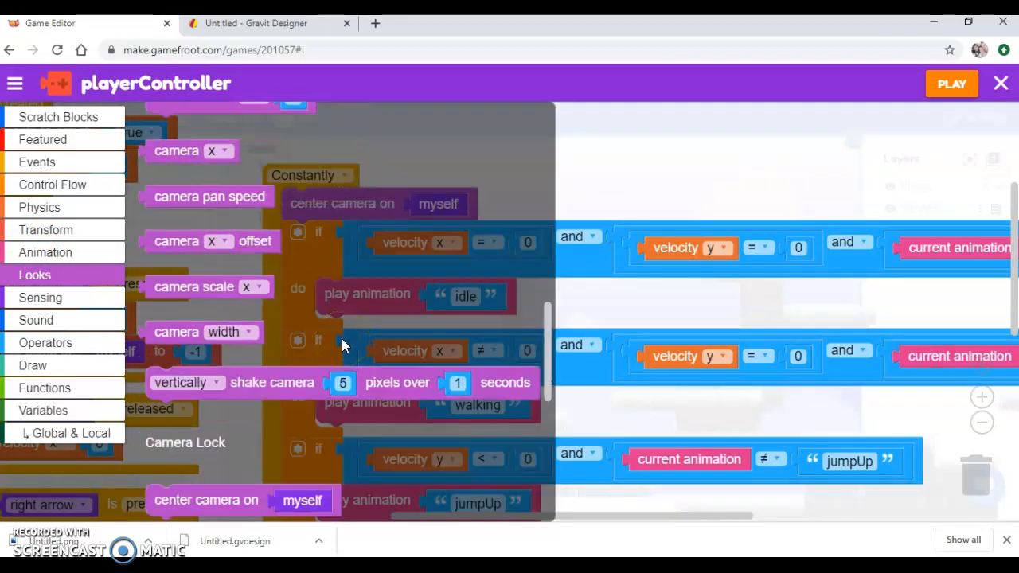
{"action": "scroll", "coordinate": [342, 338], "scroll_direction": "down", "scroll_amount": 1}
{"action": "scroll", "coordinate": [342, 339], "scroll_direction": "down", "scroll_amount": 2}
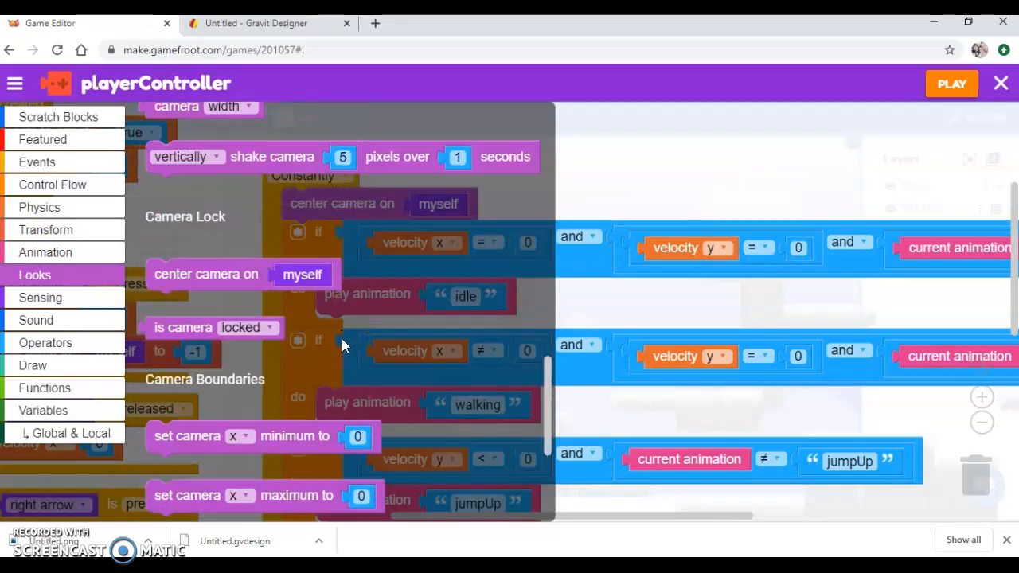
{"action": "scroll", "coordinate": [342, 338], "scroll_direction": "down", "scroll_amount": 2}
{"action": "scroll", "coordinate": [341, 338], "scroll_direction": "down", "scroll_amount": 3}
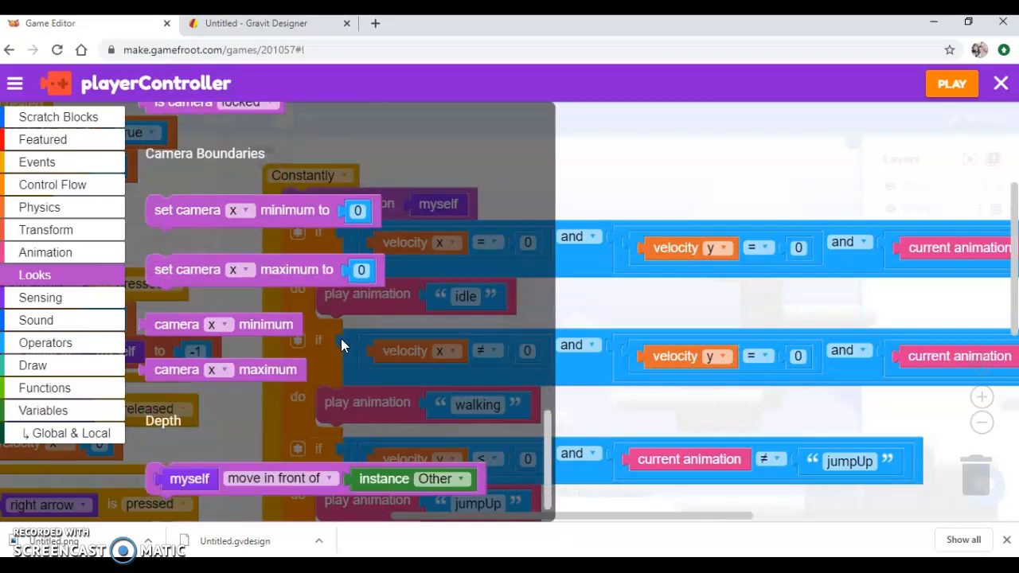
{"action": "scroll", "coordinate": [341, 338], "scroll_direction": "up", "scroll_amount": 5}
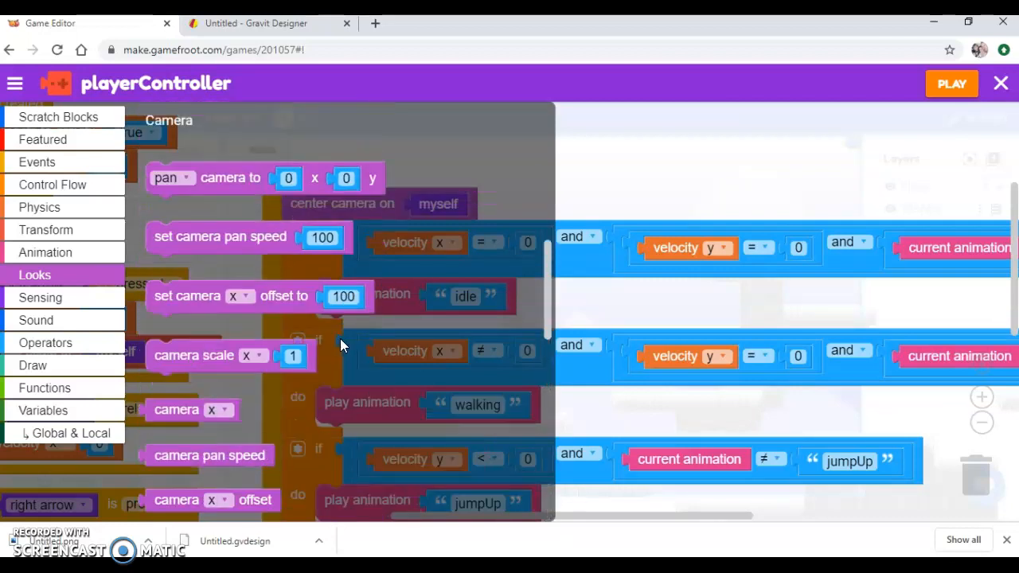
{"action": "scroll", "coordinate": [340, 339], "scroll_direction": "up", "scroll_amount": 6}
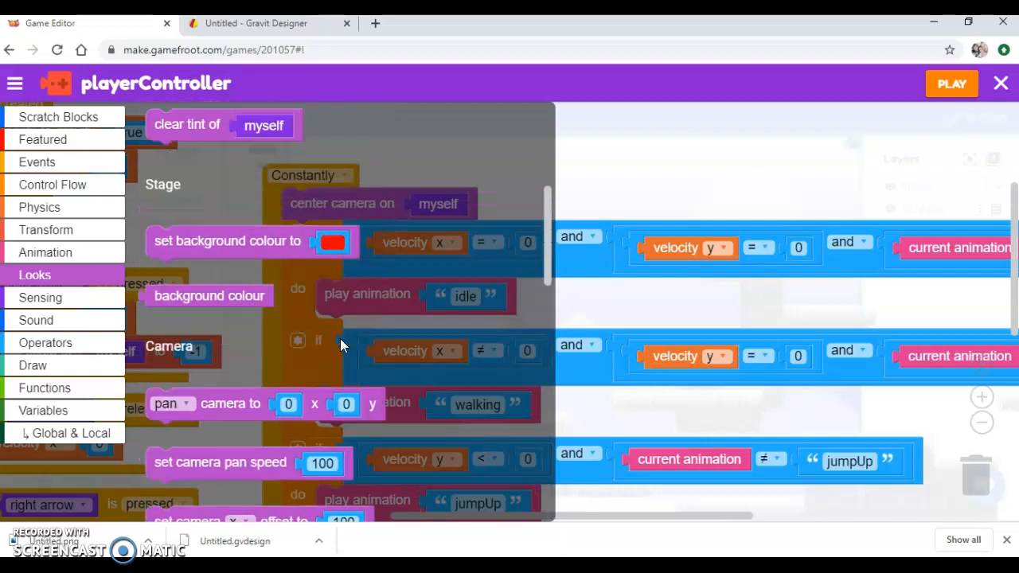
{"action": "scroll", "coordinate": [340, 338], "scroll_direction": "up", "scroll_amount": 2}
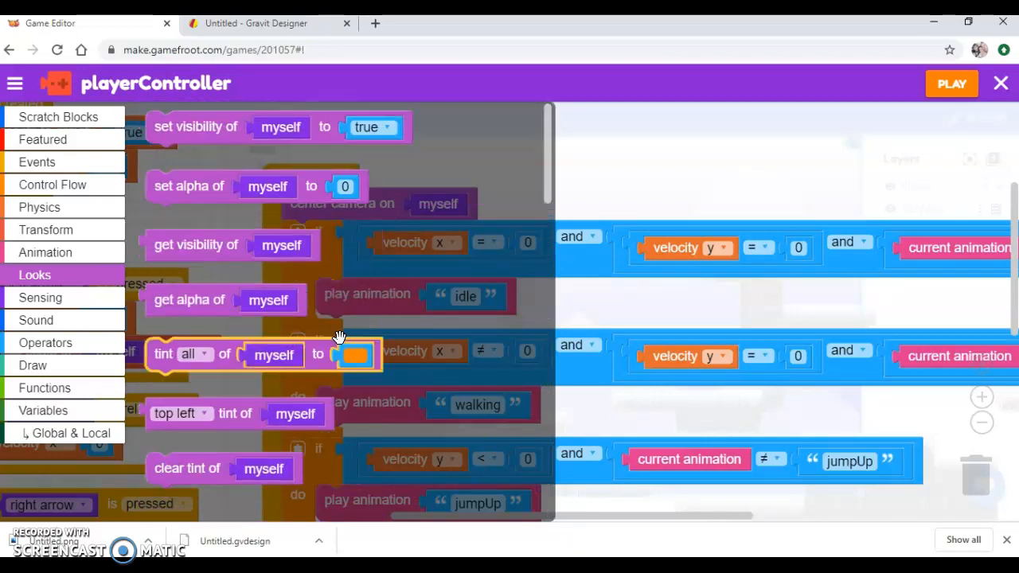
{"action": "scroll", "coordinate": [339, 338], "scroll_direction": "down", "scroll_amount": 5}
{"action": "scroll", "coordinate": [339, 338], "scroll_direction": "down", "scroll_amount": 3}
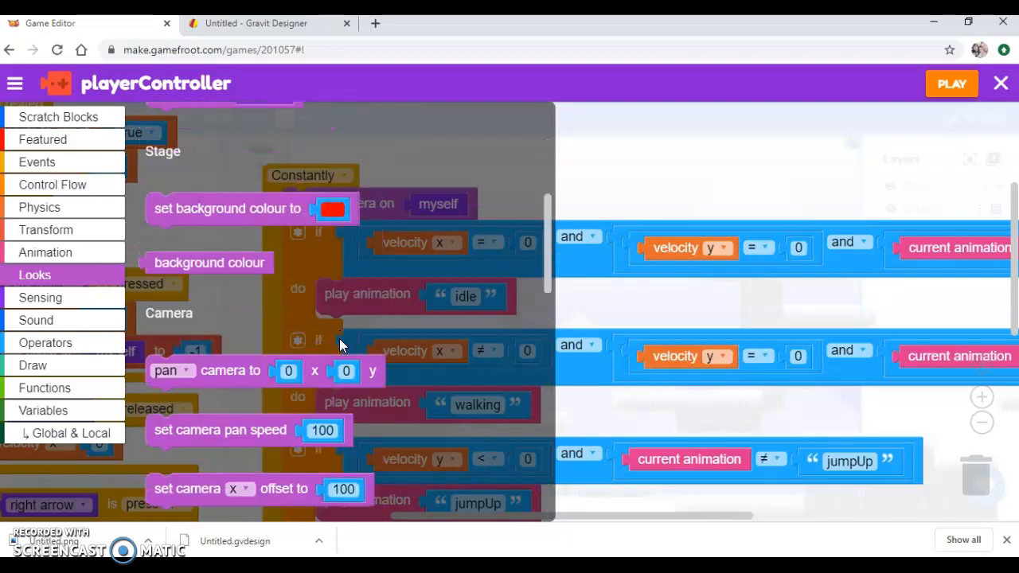
{"action": "scroll", "coordinate": [339, 338], "scroll_direction": "down", "scroll_amount": 4}
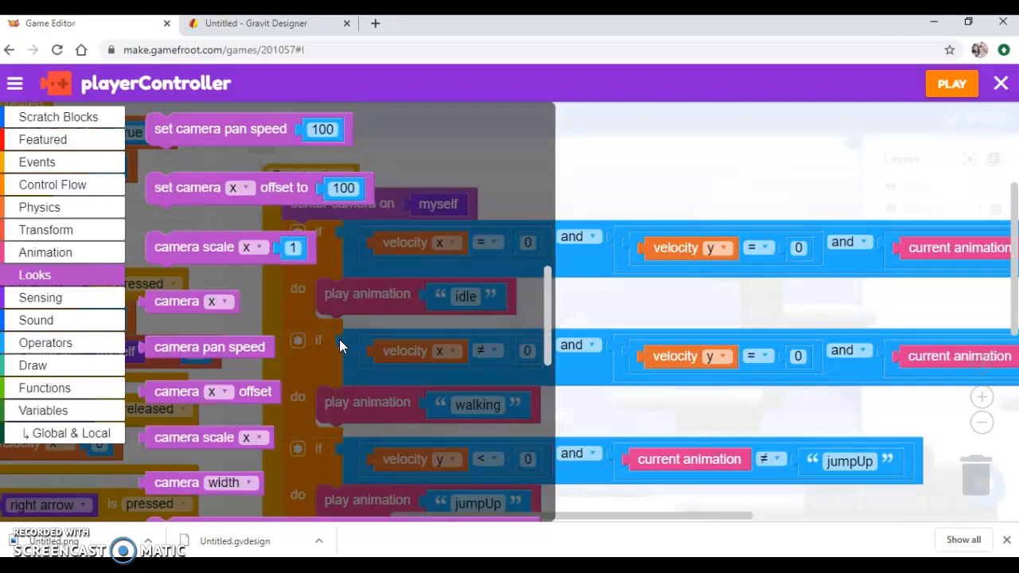
{"action": "scroll", "coordinate": [339, 340], "scroll_direction": "down", "scroll_amount": 2}
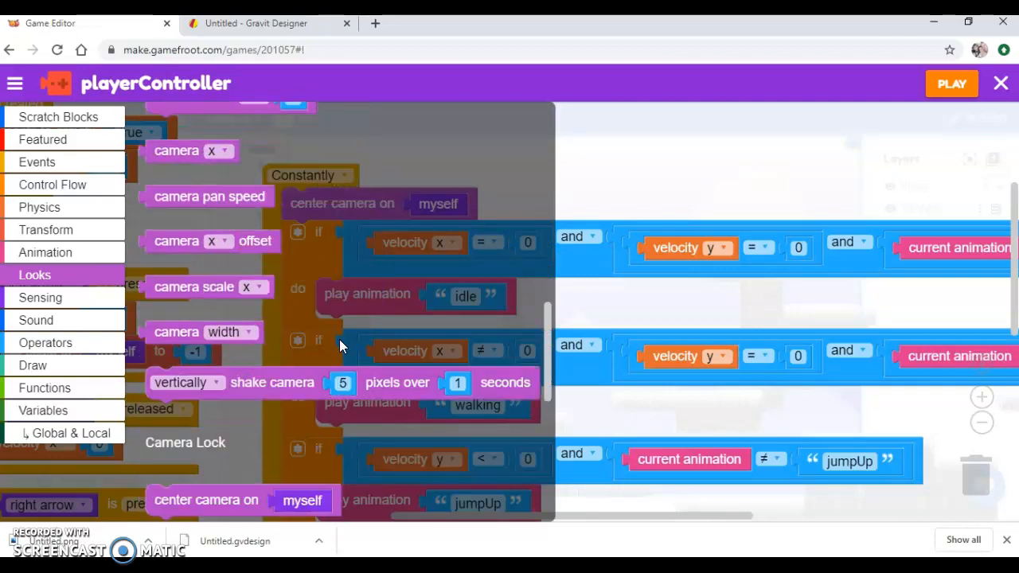
{"action": "scroll", "coordinate": [340, 339], "scroll_direction": "down", "scroll_amount": 2}
{"action": "left_click", "coordinate": [226, 425]}
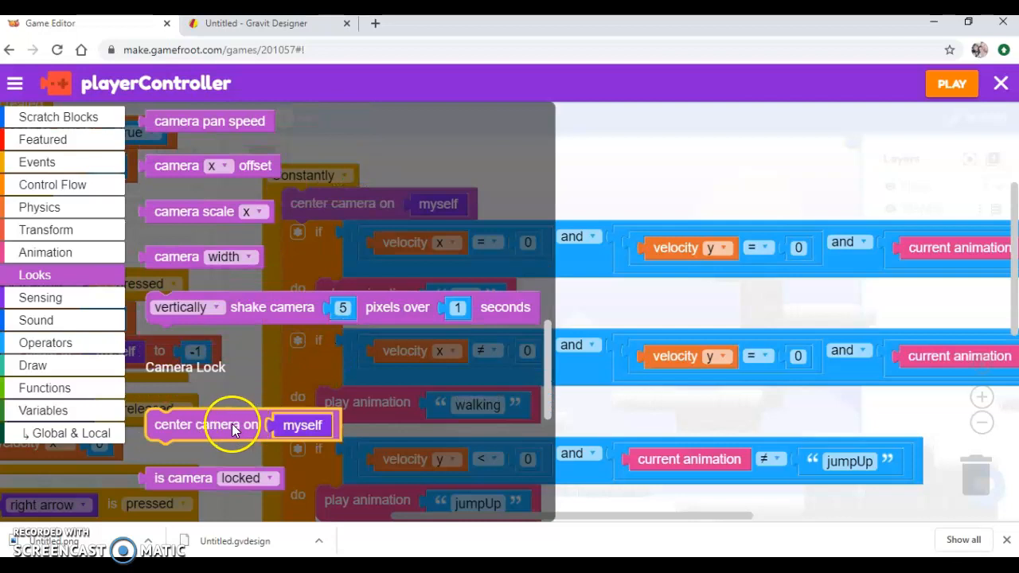
{"action": "left_click", "coordinate": [648, 155]}
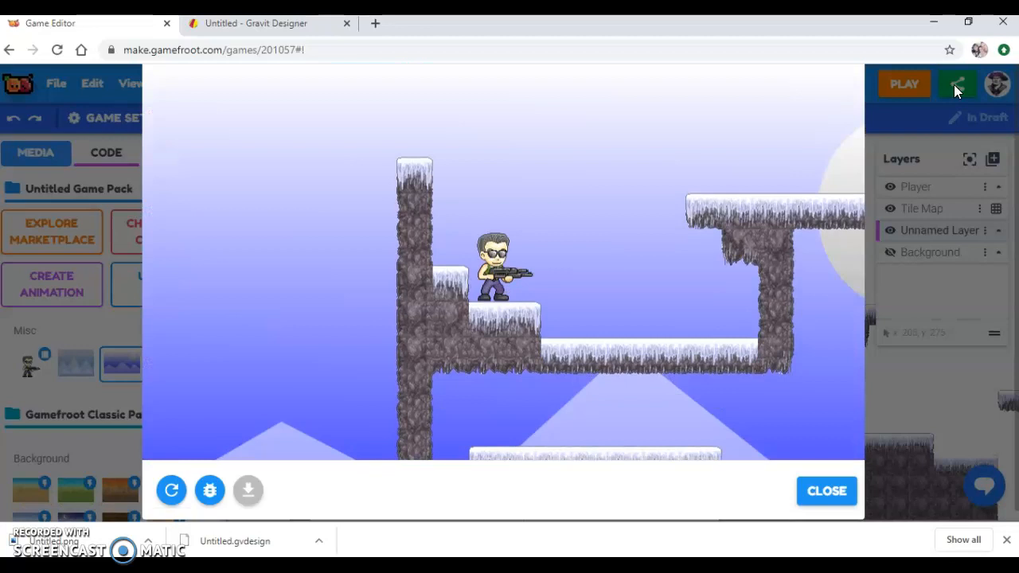
Playtest the game by running and jumping the character across the snowy platforms to check the background follows the camera, and close the preview
{"action": "key", "text": "Right"}
{"action": "key", "text": "Up"}
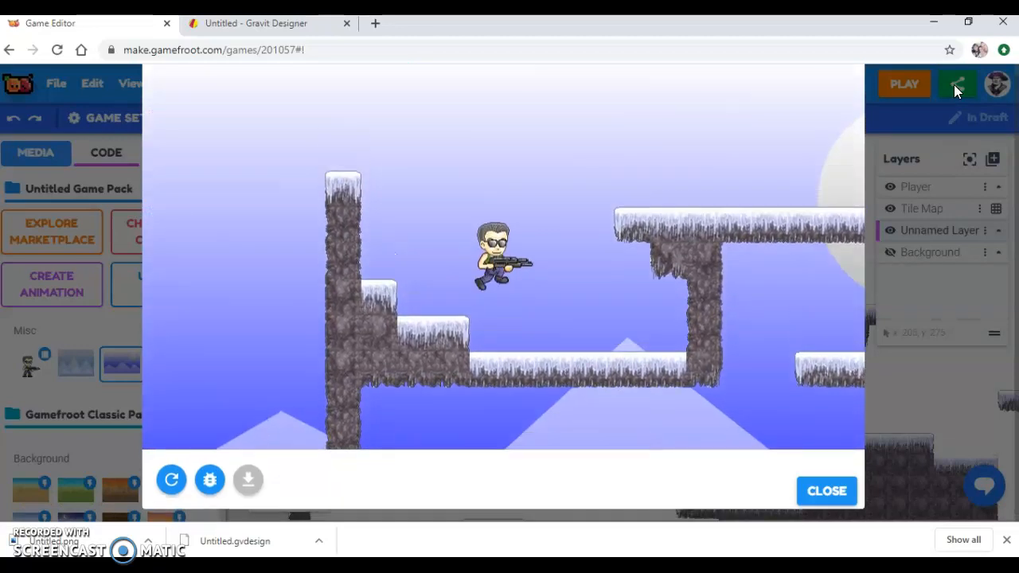
{"action": "key", "text": "Right"}
{"action": "key", "text": "Right"}
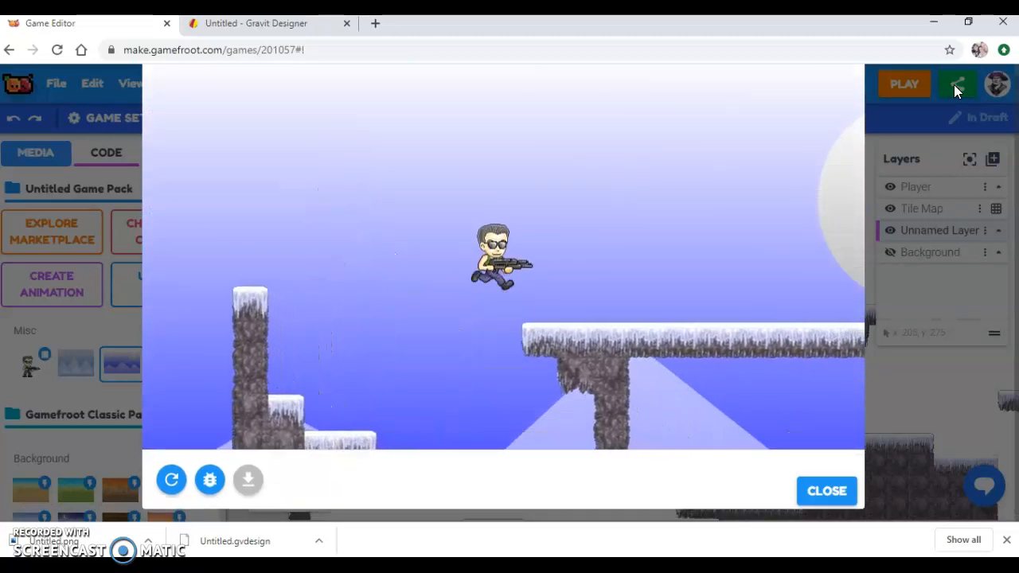
{"action": "key", "text": "Right"}
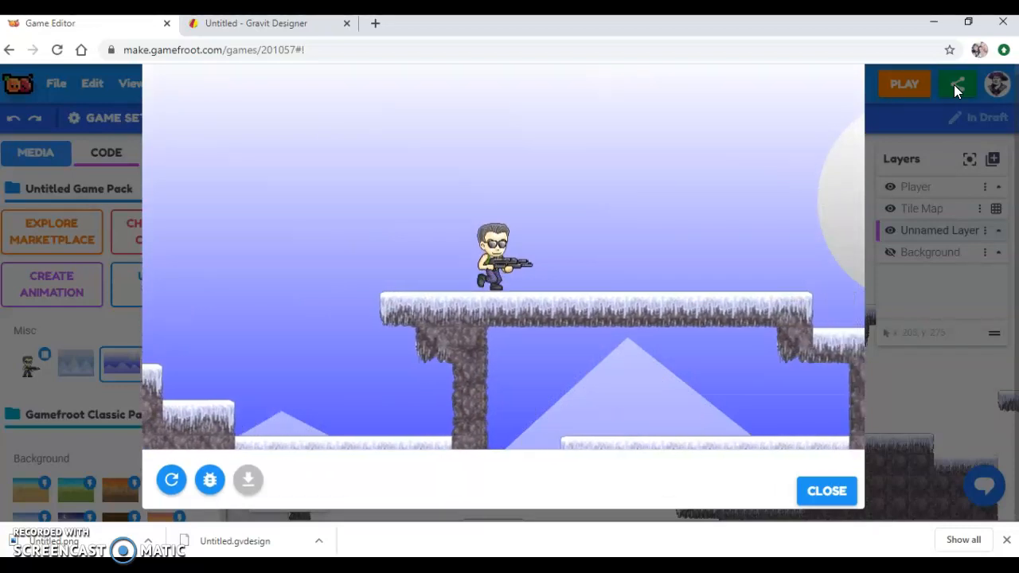
{"action": "key", "text": "Right"}
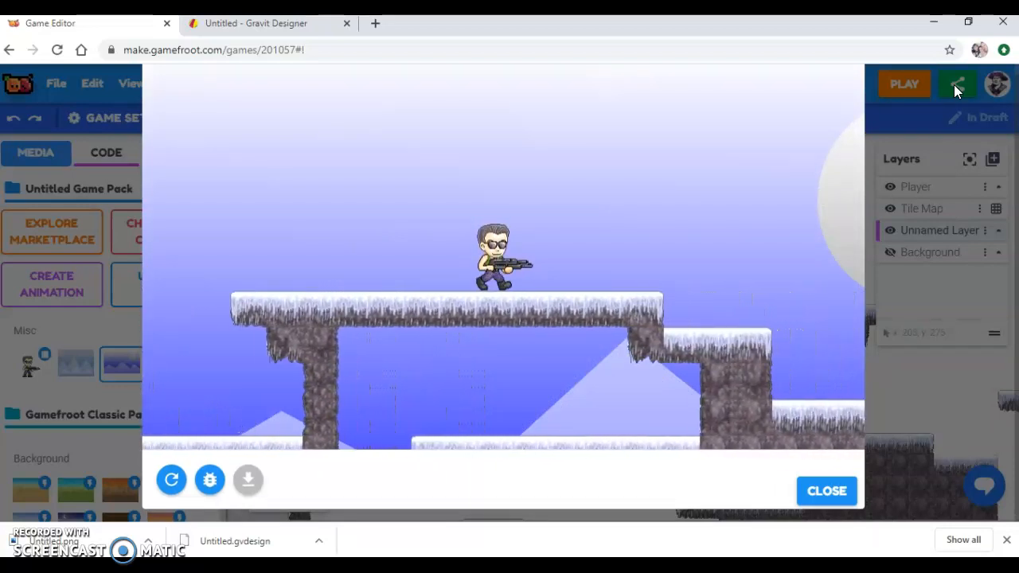
{"action": "key", "text": "Right"}
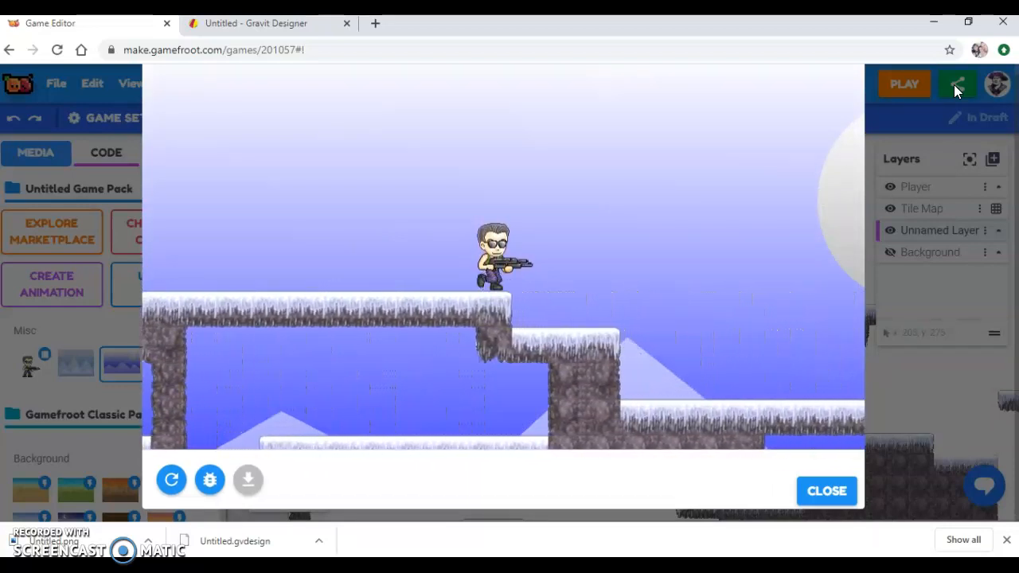
{"action": "key", "text": "Right"}
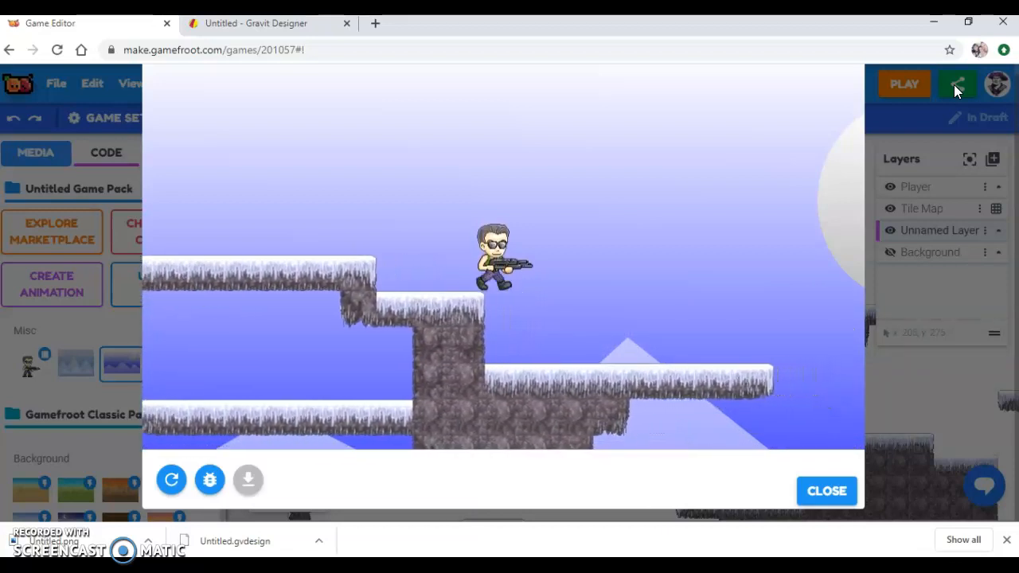
{"action": "key", "text": "Right"}
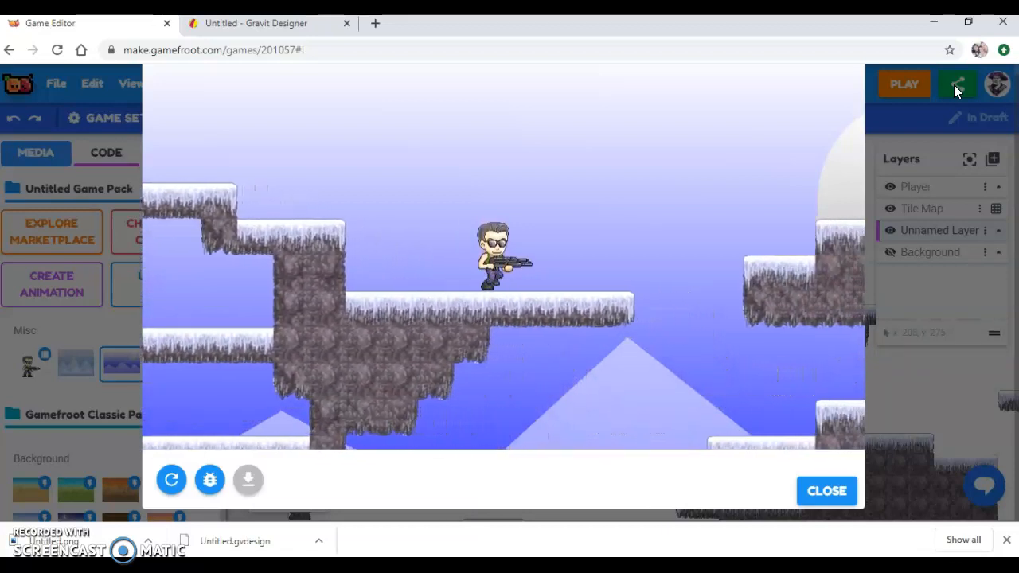
{"action": "key", "text": "Right"}
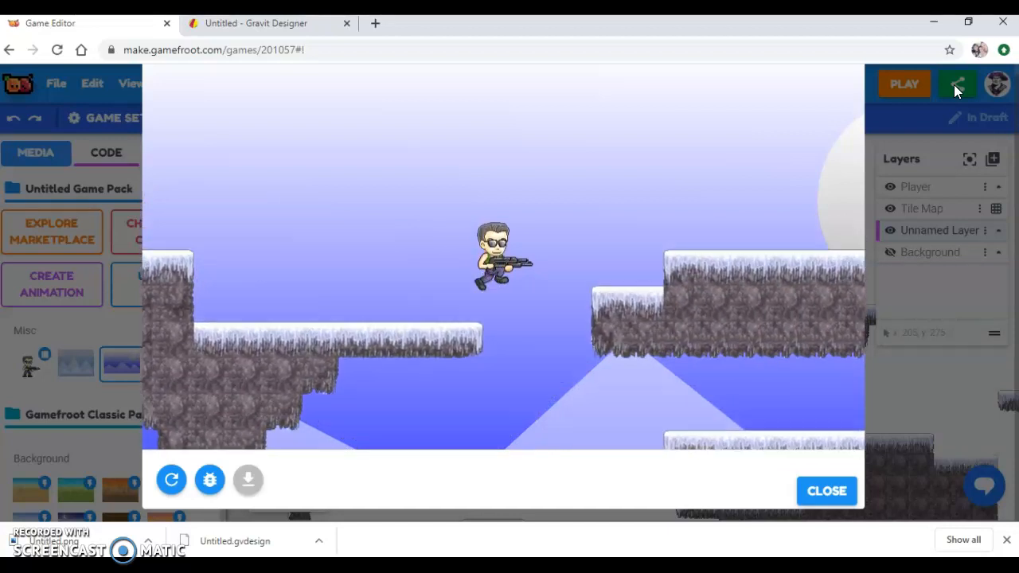
{"action": "key", "text": "Right"}
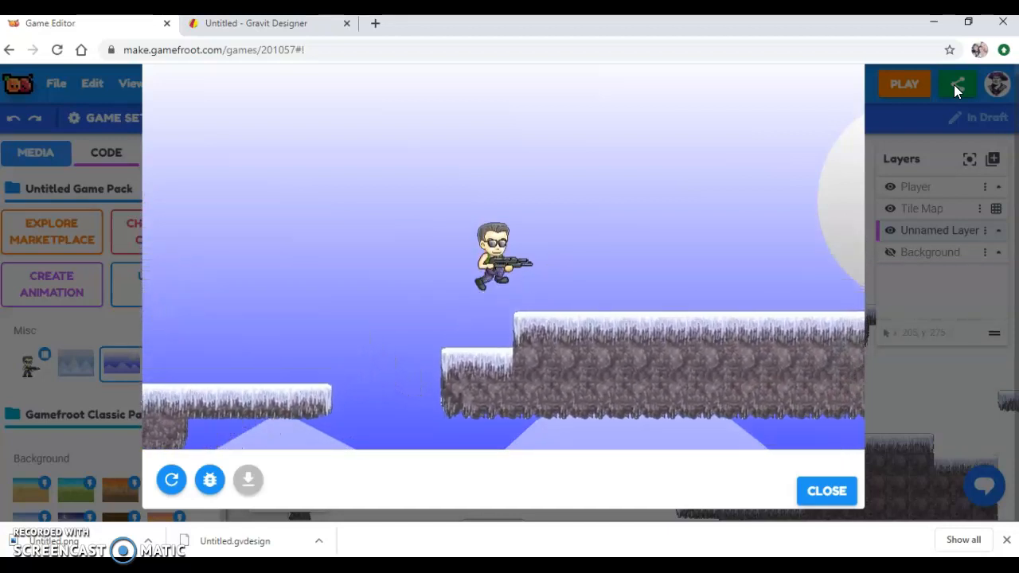
{"action": "key", "text": "Right"}
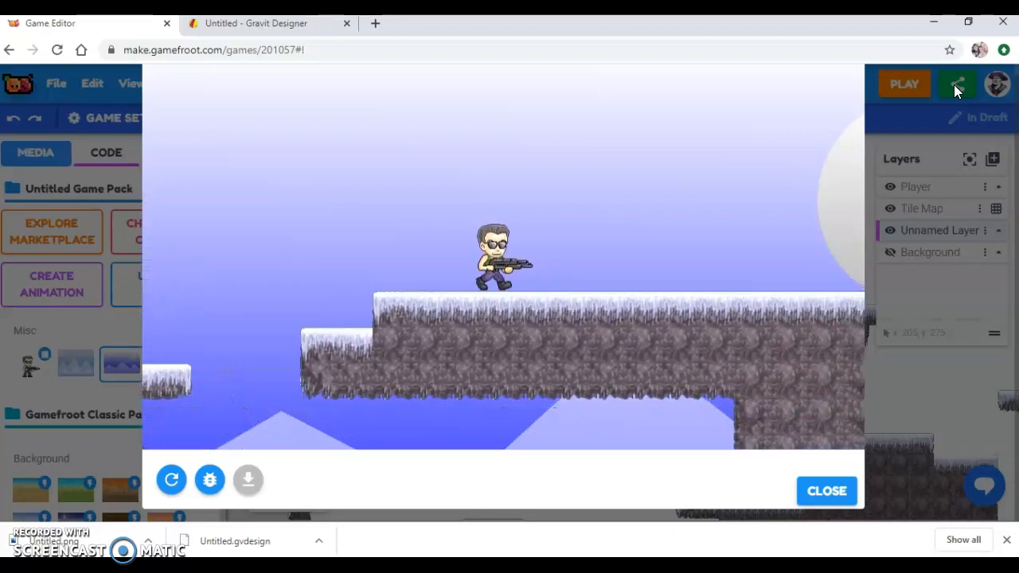
{"action": "key", "text": "Left"}
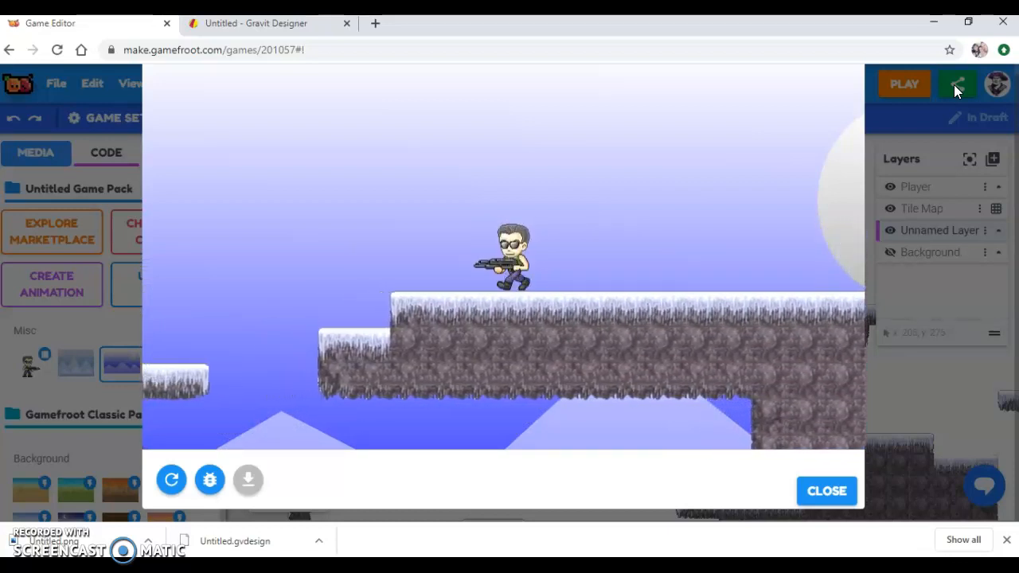
{"action": "key", "text": "Right"}
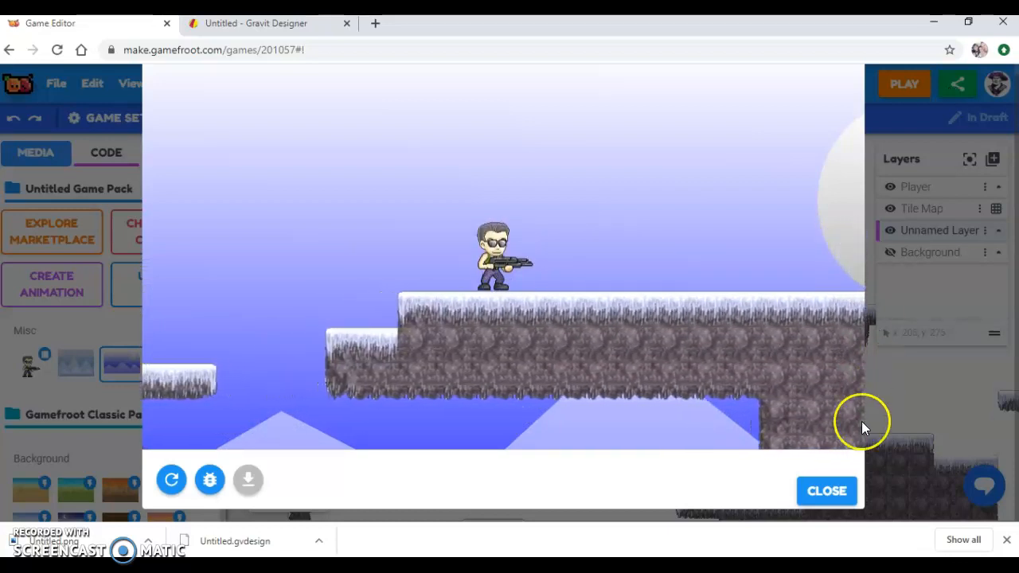
{"action": "left_click", "coordinate": [828, 490]}
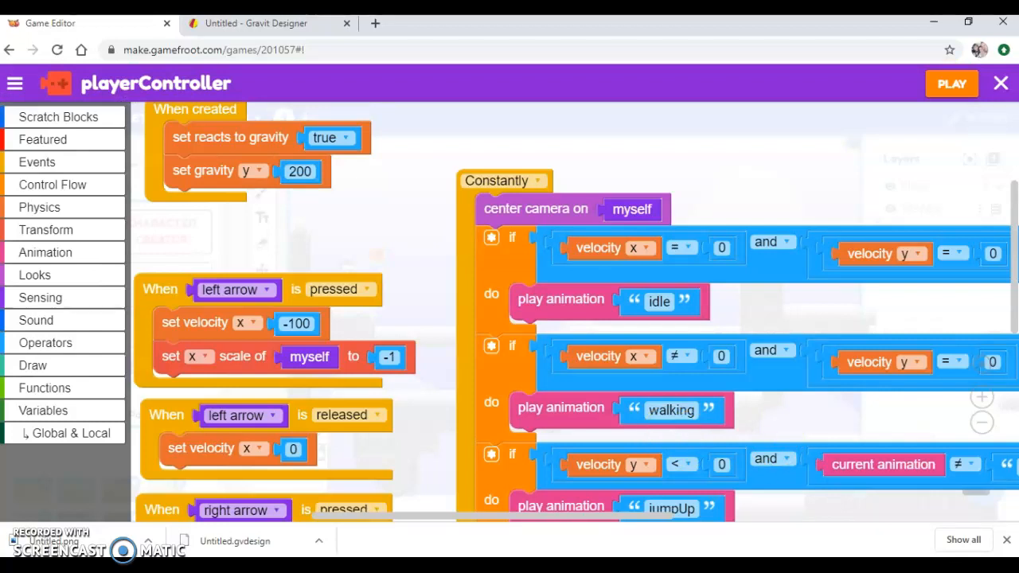